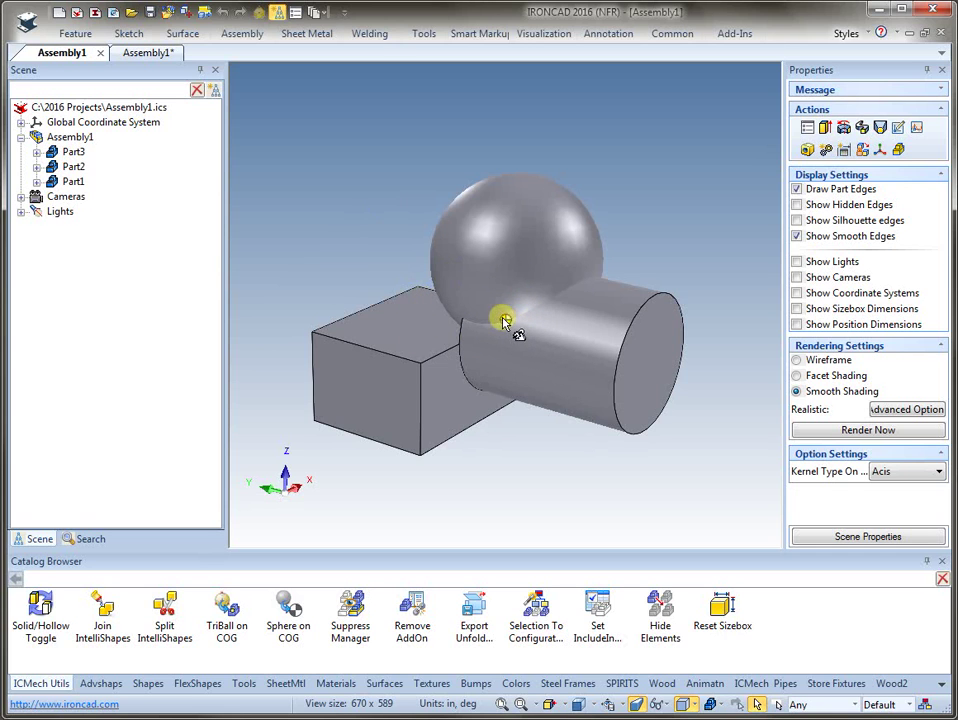
# Select Assembly1 and hide its centre-of-gravity marker with COG Display > Hide COG
pyautogui.click(490, 300)
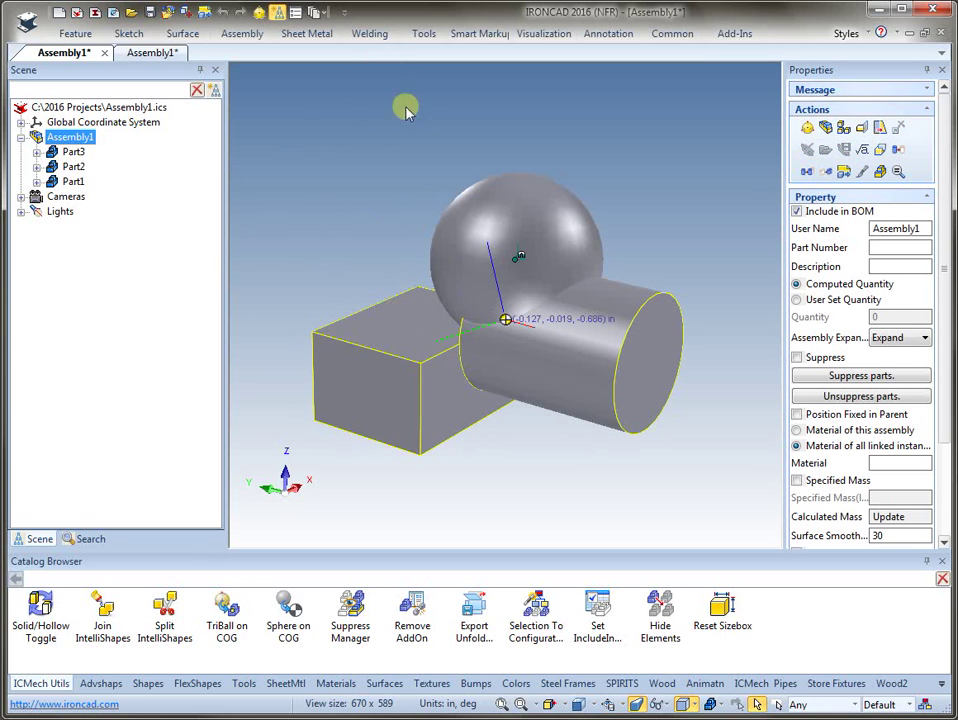
pyautogui.click(608, 36)
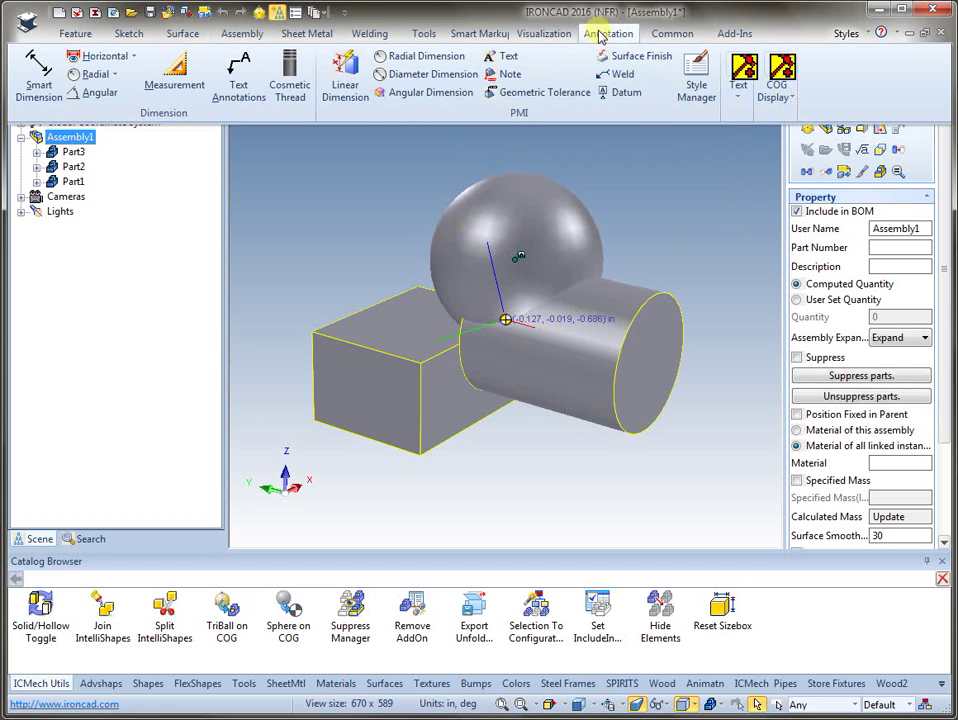
pyautogui.click(783, 100)
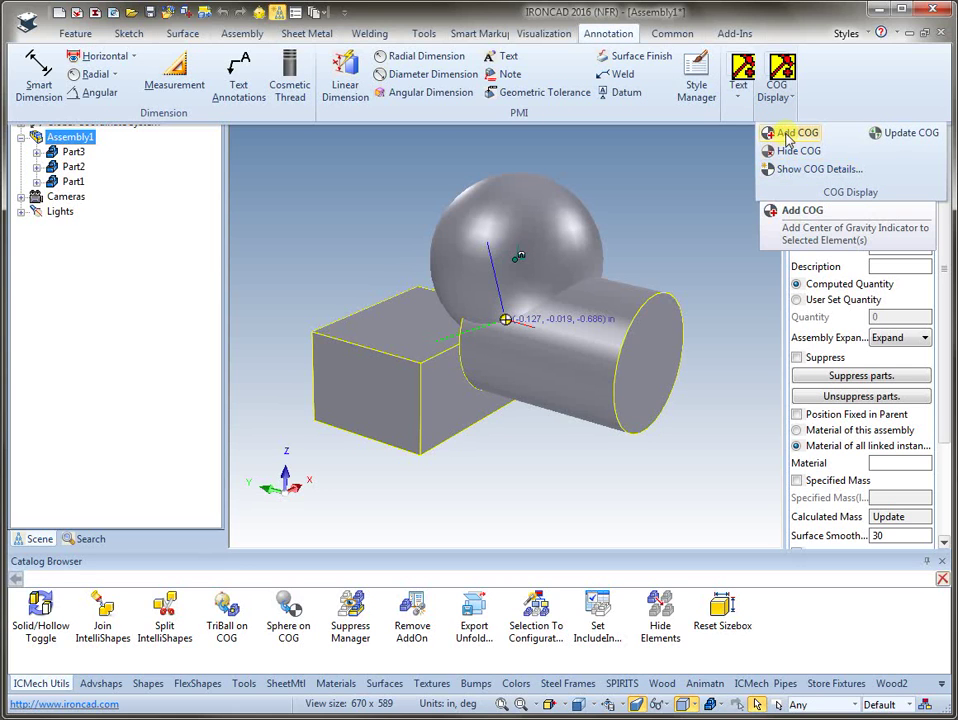
pyautogui.click(795, 150)
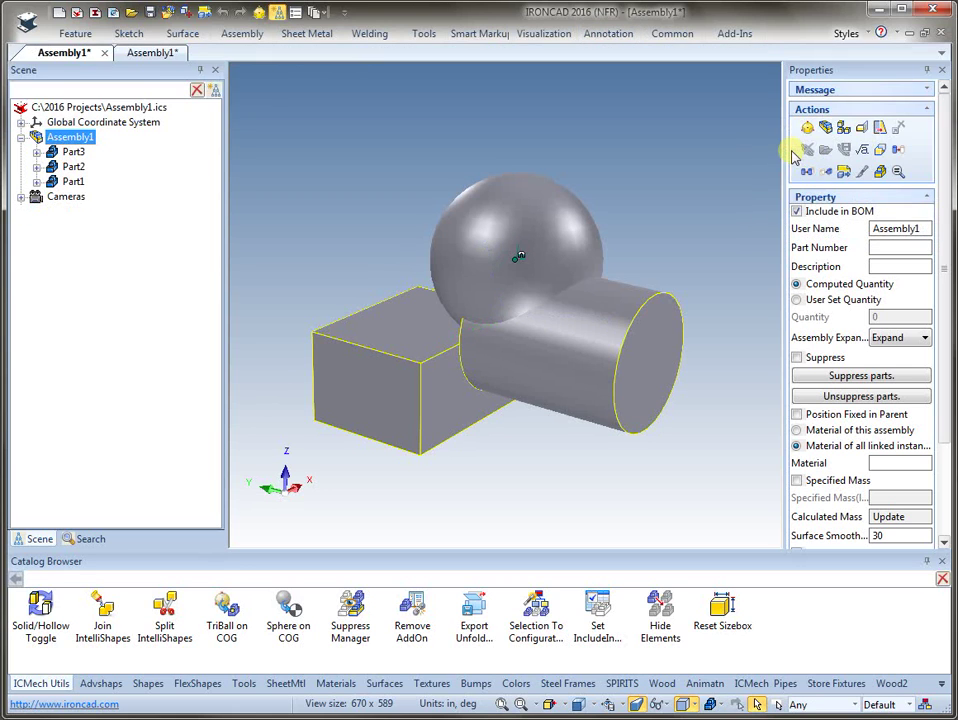
pyautogui.click(728, 36)
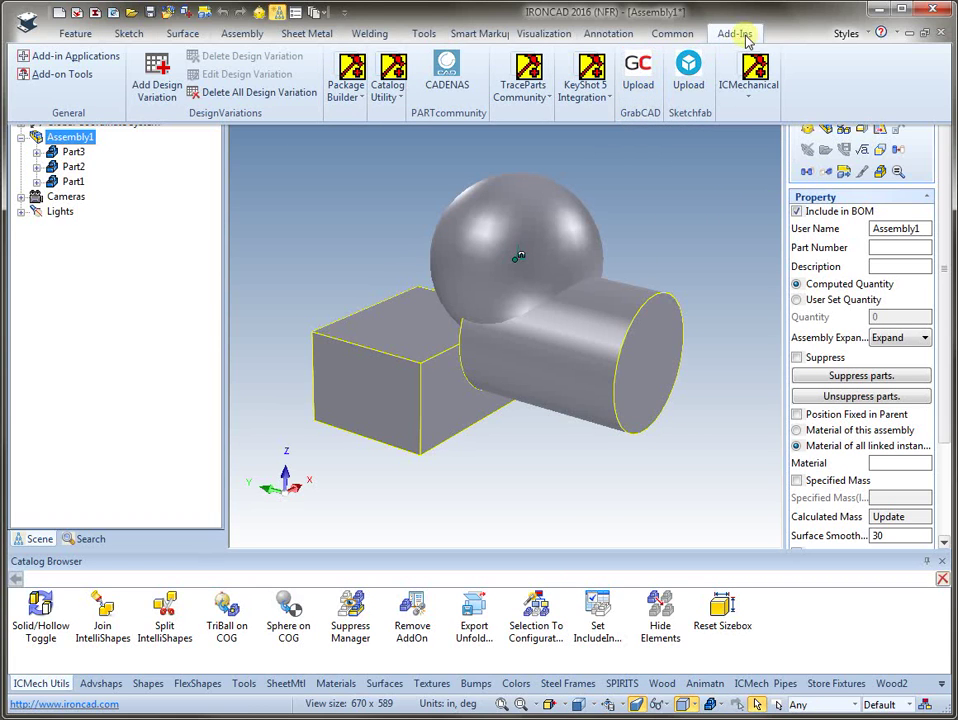
# Reselect the whole assembly and add a centre-of-gravity marker to it
pyautogui.click(619, 36)
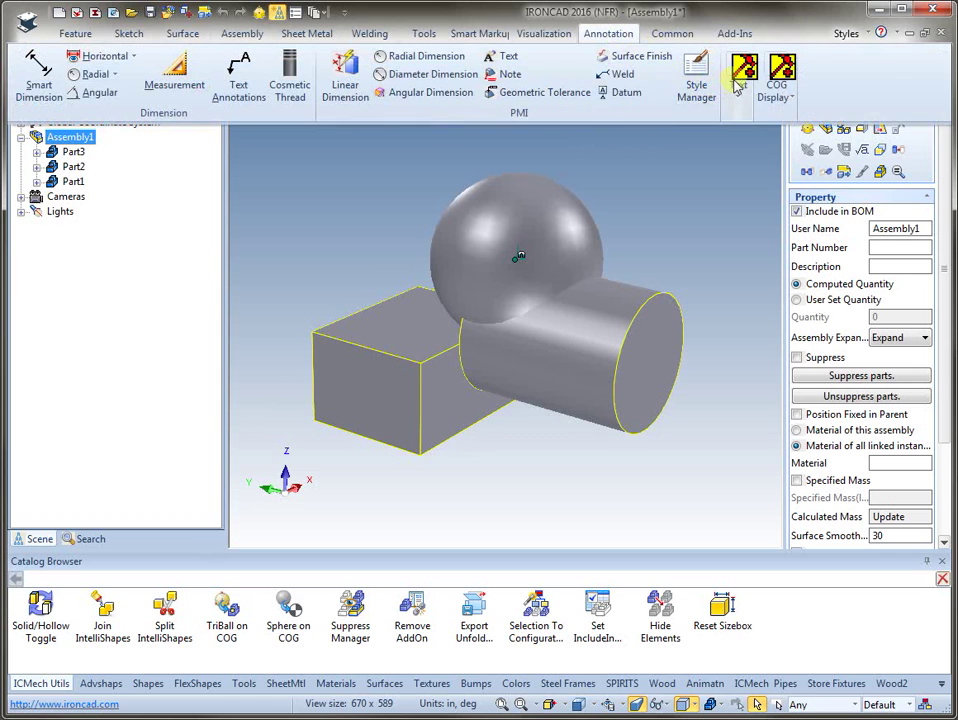
pyautogui.click(778, 88)
pyautogui.click(795, 150)
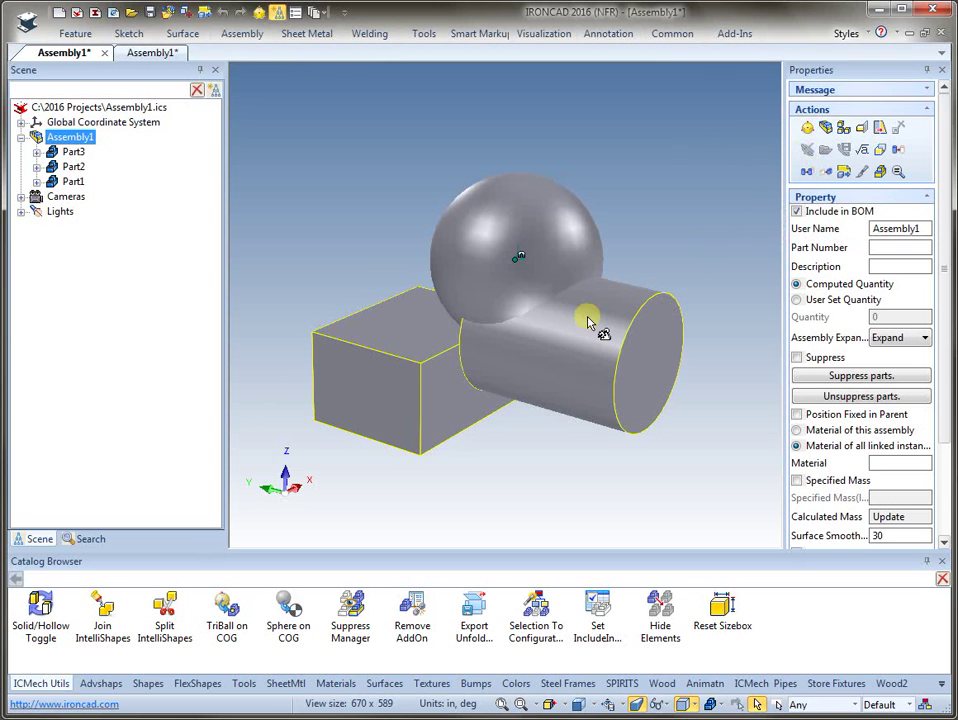
pyautogui.press('Escape')
pyautogui.click(563, 290)
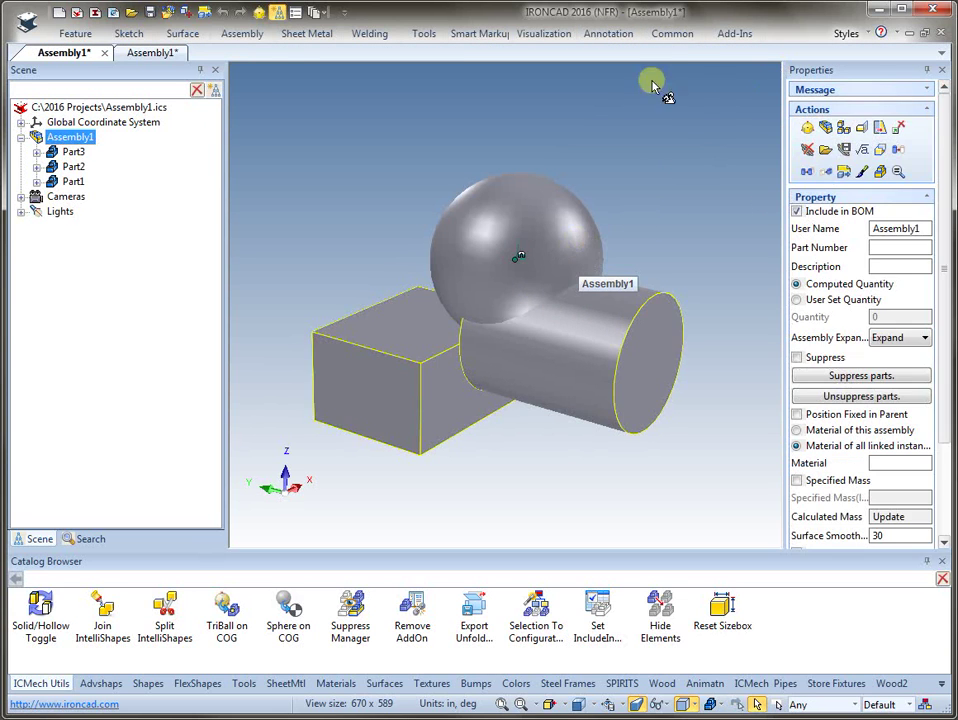
pyautogui.click(600, 36)
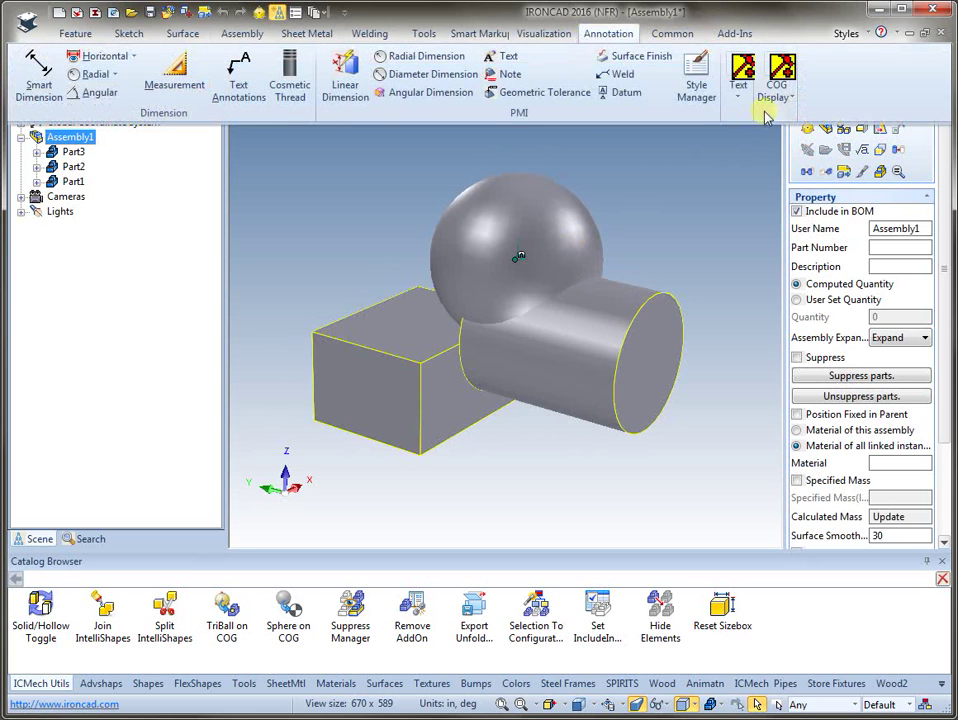
pyautogui.click(782, 106)
pyautogui.click(775, 132)
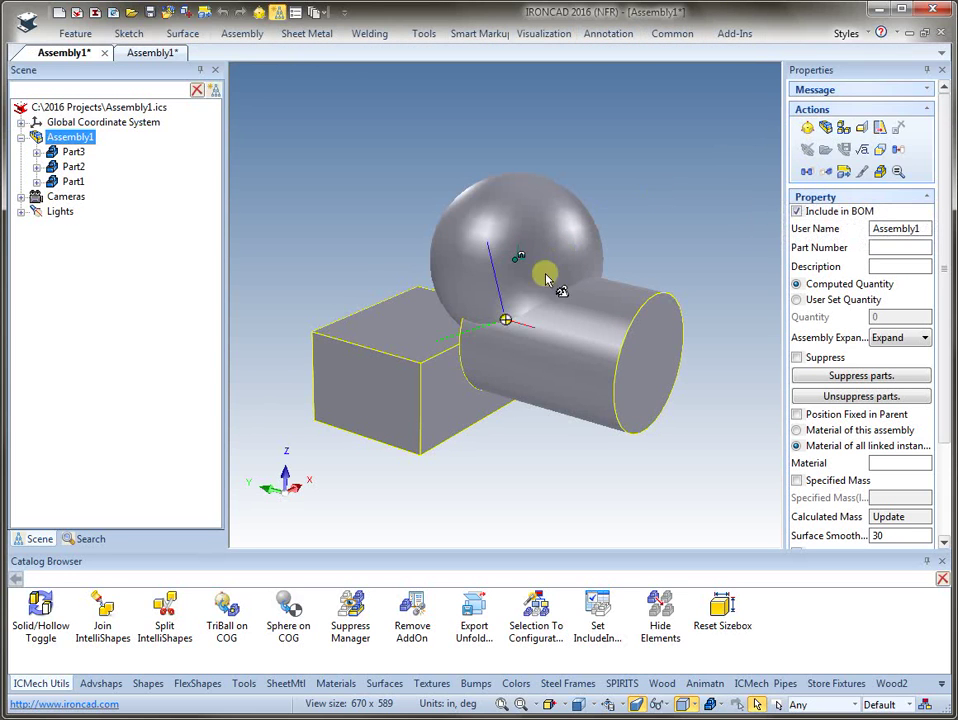
# Show the COG coordinates (-0.127, -0.019, -0.686 in) and orbit the model around the marker
pyautogui.click(735, 33)
pyautogui.click(608, 34)
pyautogui.click(779, 90)
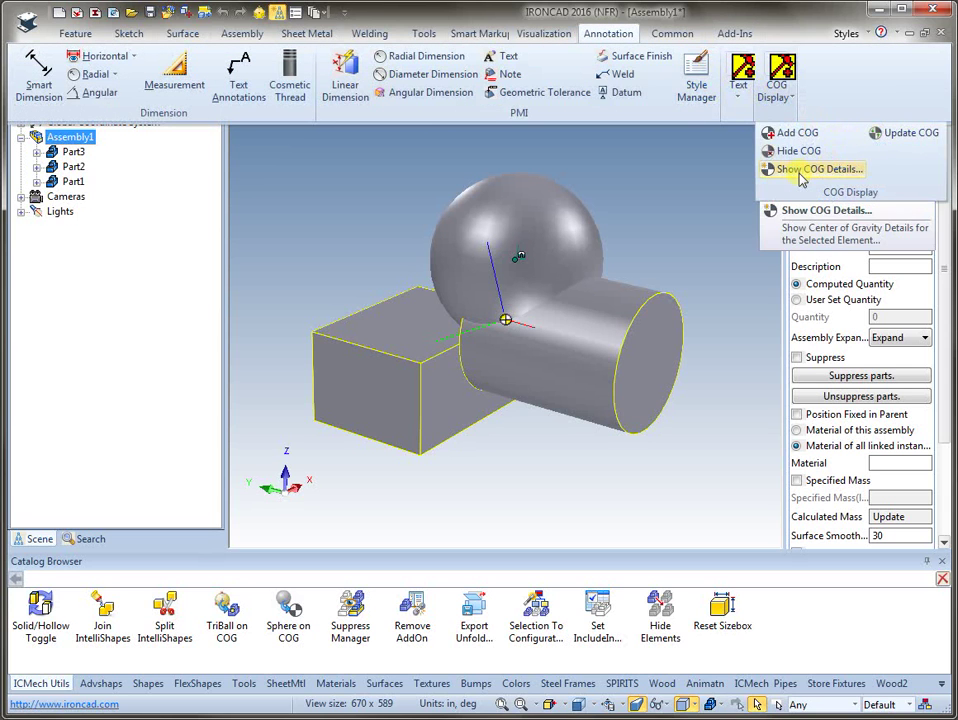
pyautogui.click(800, 168)
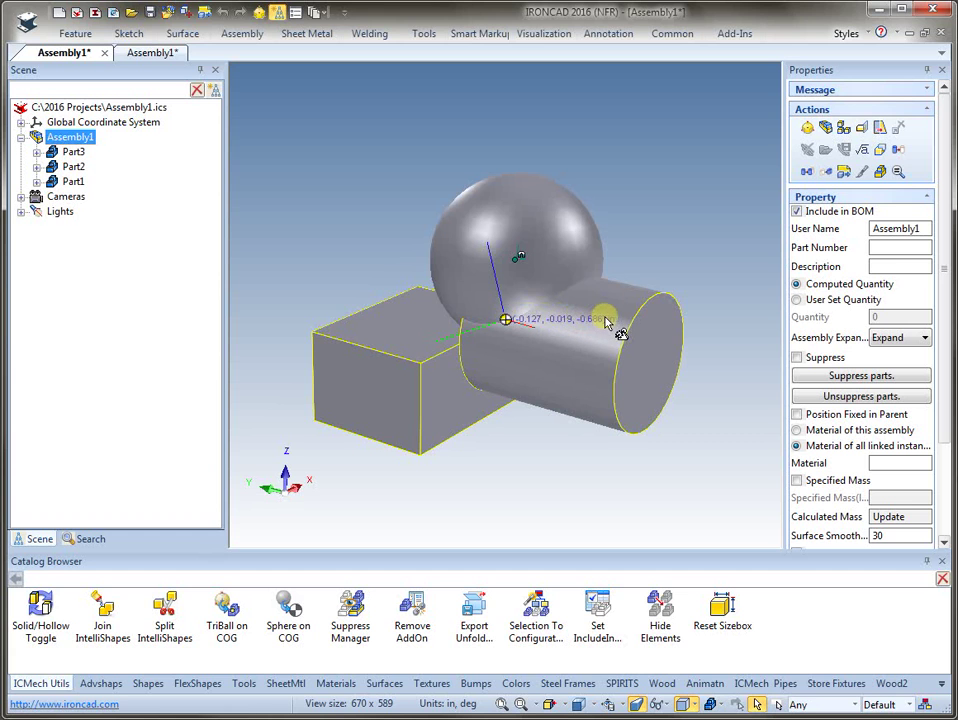
pyautogui.moveTo(631, 231)
pyautogui.mouseDown()
pyautogui.moveTo(595, 255)
pyautogui.moveTo(505, 259)
pyautogui.moveTo(438, 316)
pyautogui.moveTo(425, 267)
pyautogui.moveTo(570, 249)
pyautogui.moveTo(603, 263)
pyautogui.moveTo(573, 267)
pyautogui.moveTo(548, 300)
pyautogui.mouseUp()
pyautogui.press('Escape')
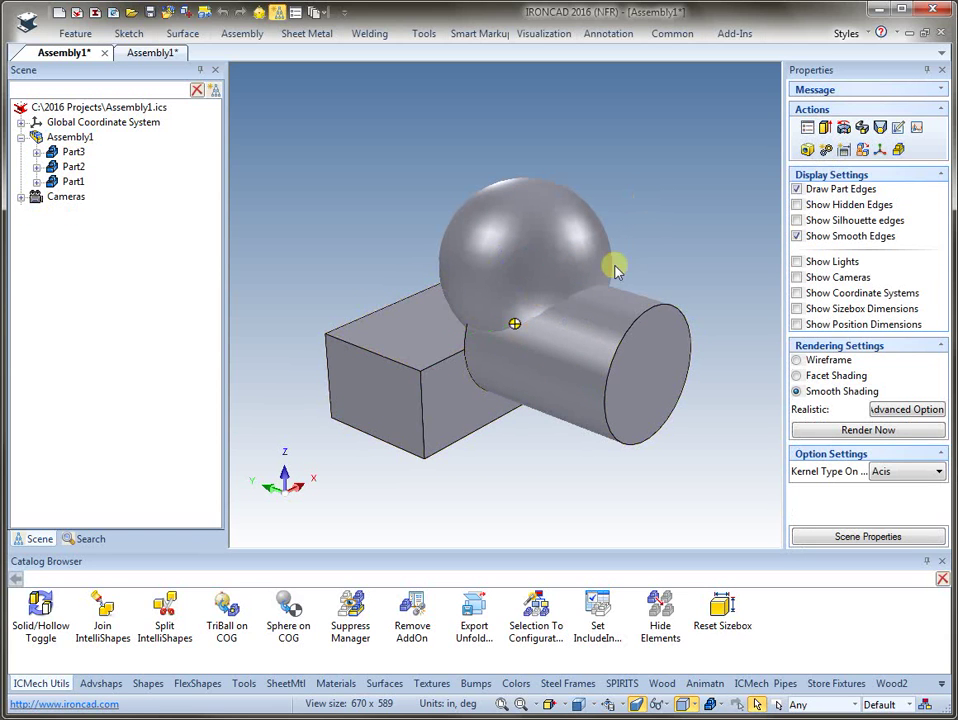
pyautogui.click(515, 327)
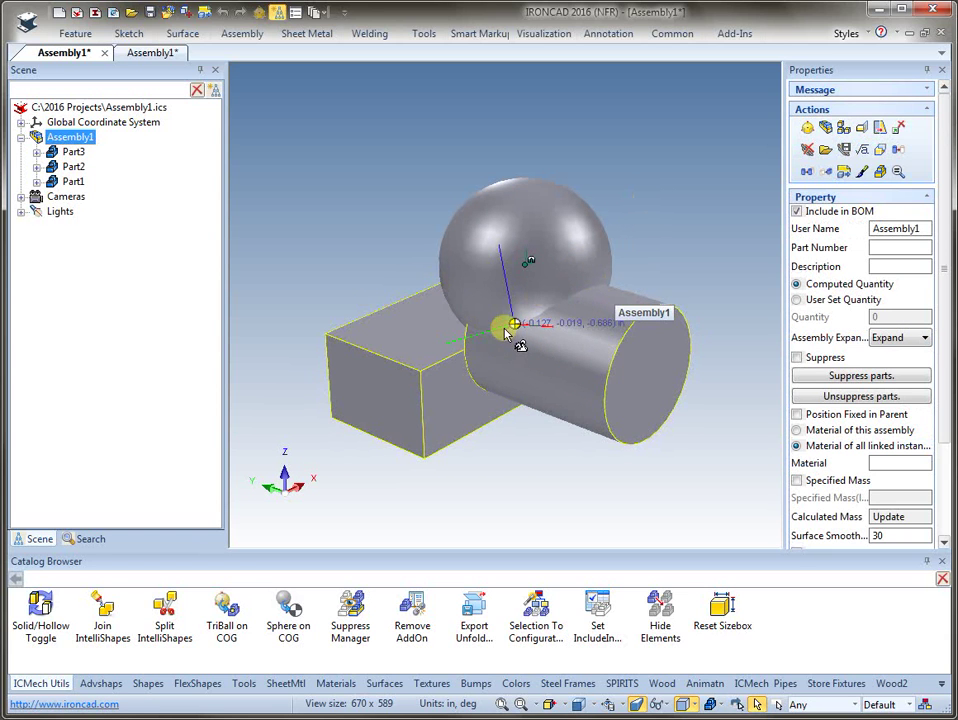
pyautogui.scroll(5, 535, 347)
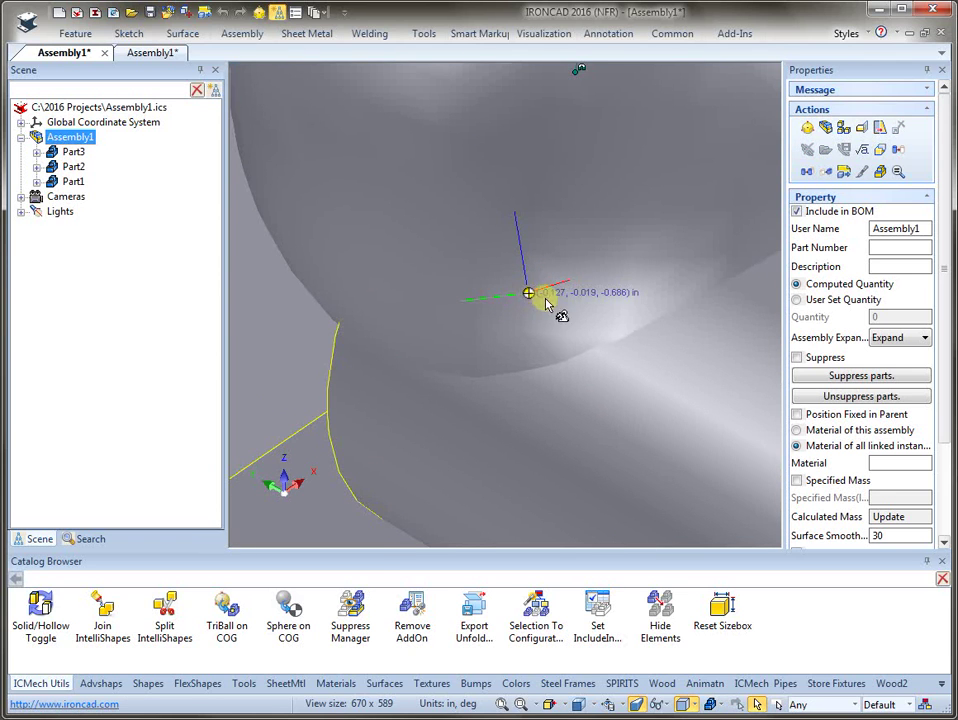
pyautogui.scroll(-5, 528, 295)
pyautogui.moveTo(541, 304)
pyautogui.mouseDown(button='middle')
pyautogui.moveTo(539, 280)
pyautogui.moveTo(465, 292)
pyautogui.moveTo(451, 263)
pyautogui.moveTo(537, 273)
pyautogui.moveTo(545, 318)
pyautogui.mouseUp(button='middle')
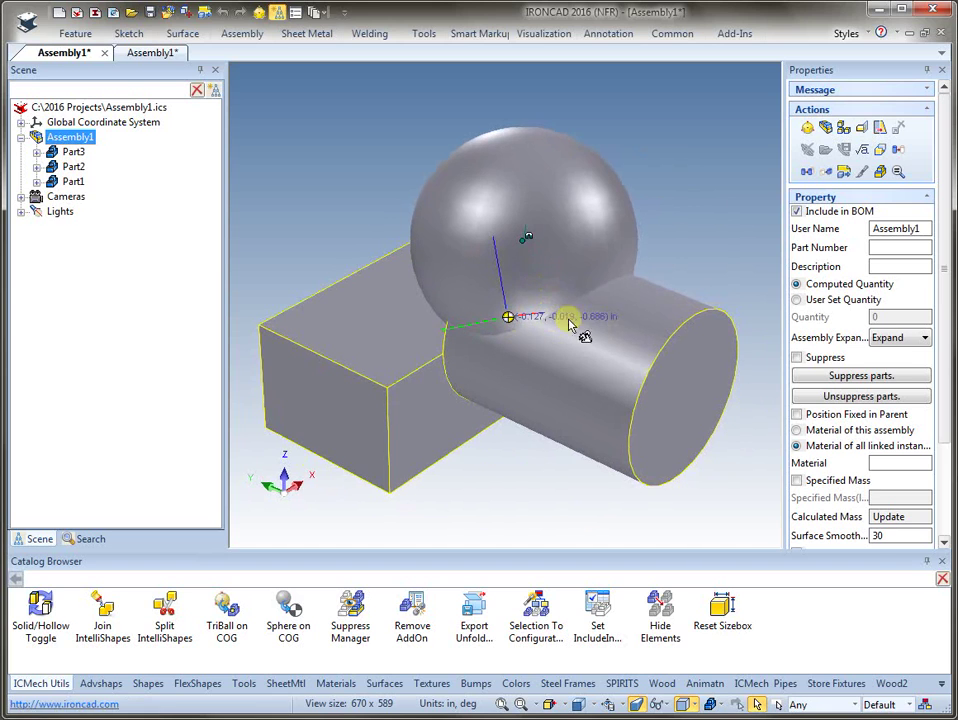
pyautogui.click(661, 232)
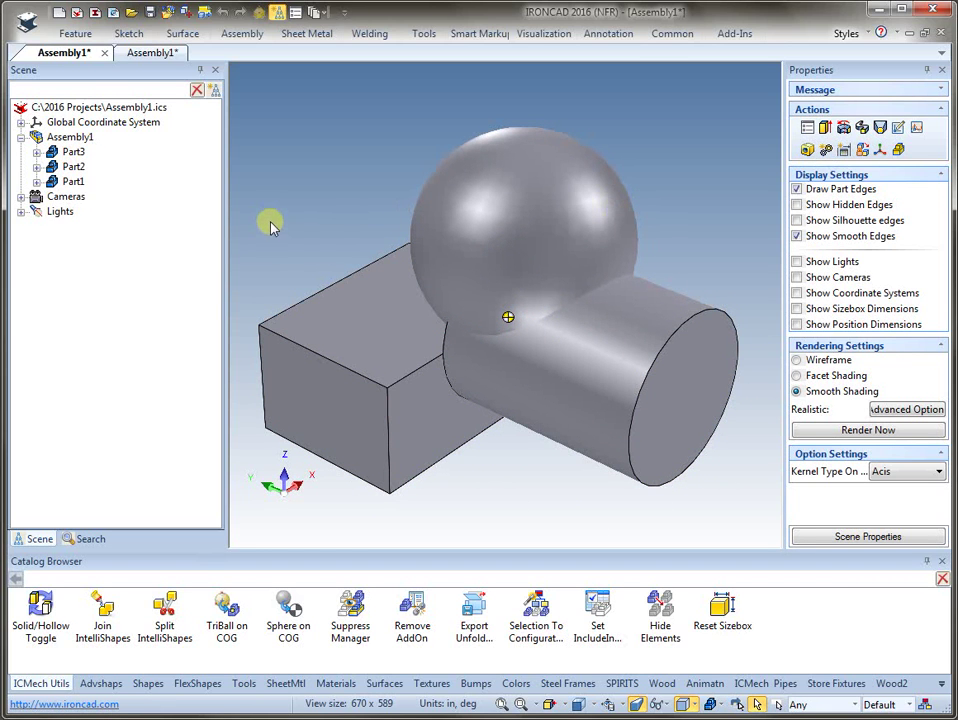
# Update the drawing sheet's four views and toggle shaded rendering on the front view on then off
pyautogui.click(152, 52)
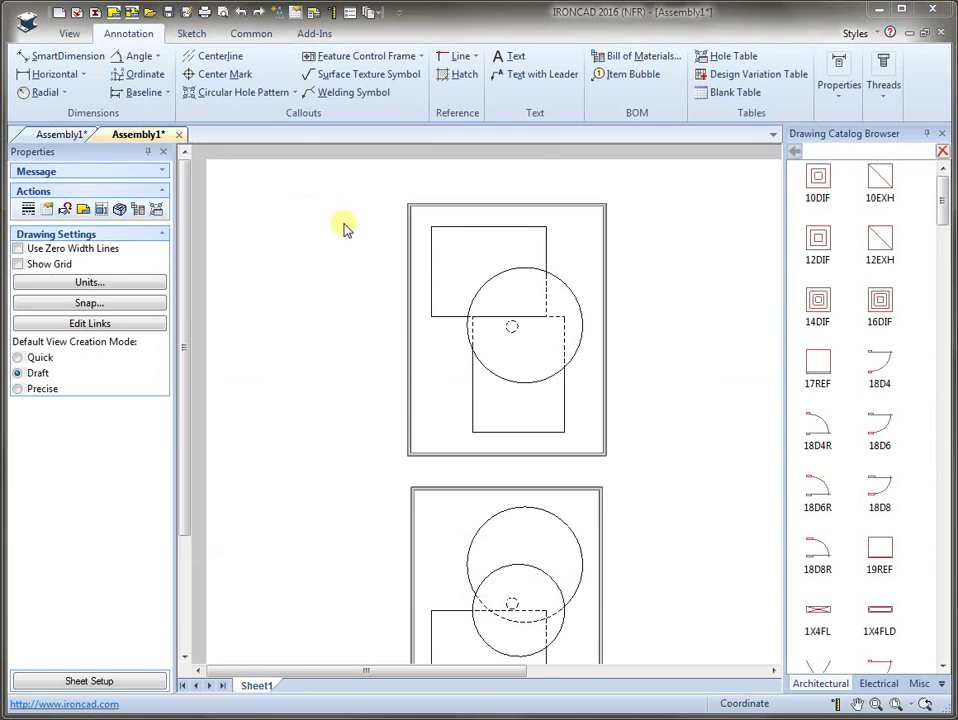
pyautogui.click(562, 312)
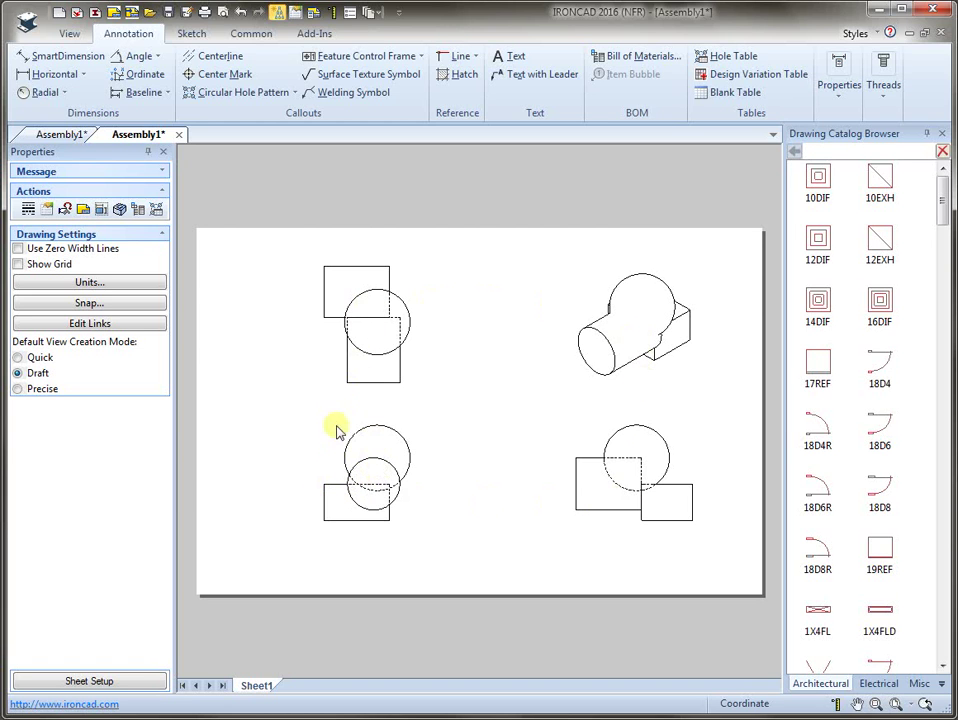
pyautogui.click(377, 440)
pyautogui.rightClick(378, 439)
pyautogui.click(437, 186)
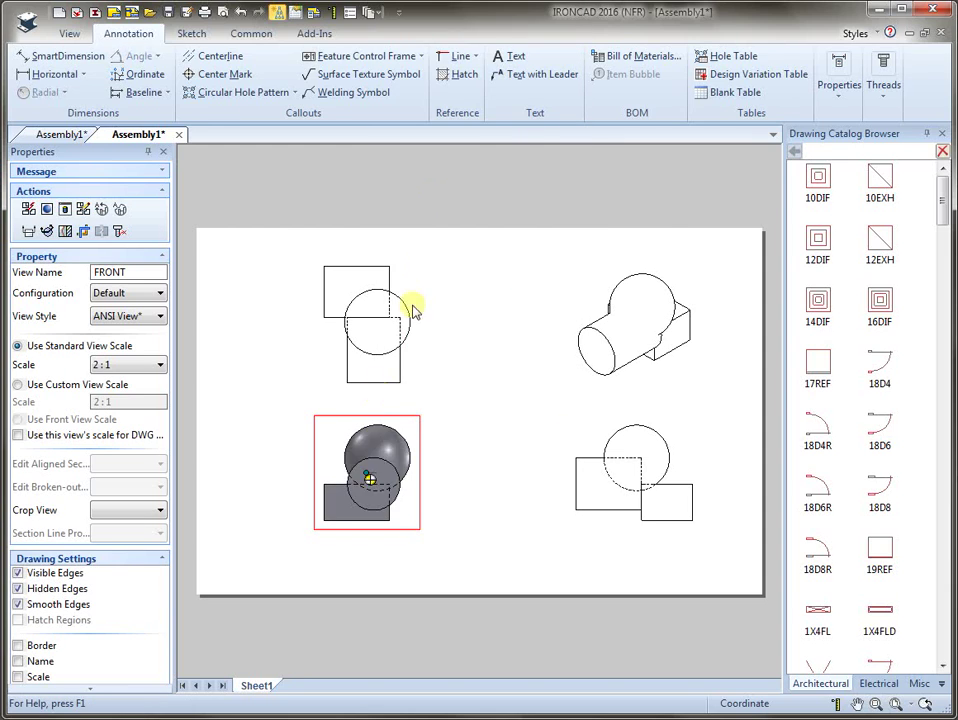
pyautogui.rightClick(374, 480)
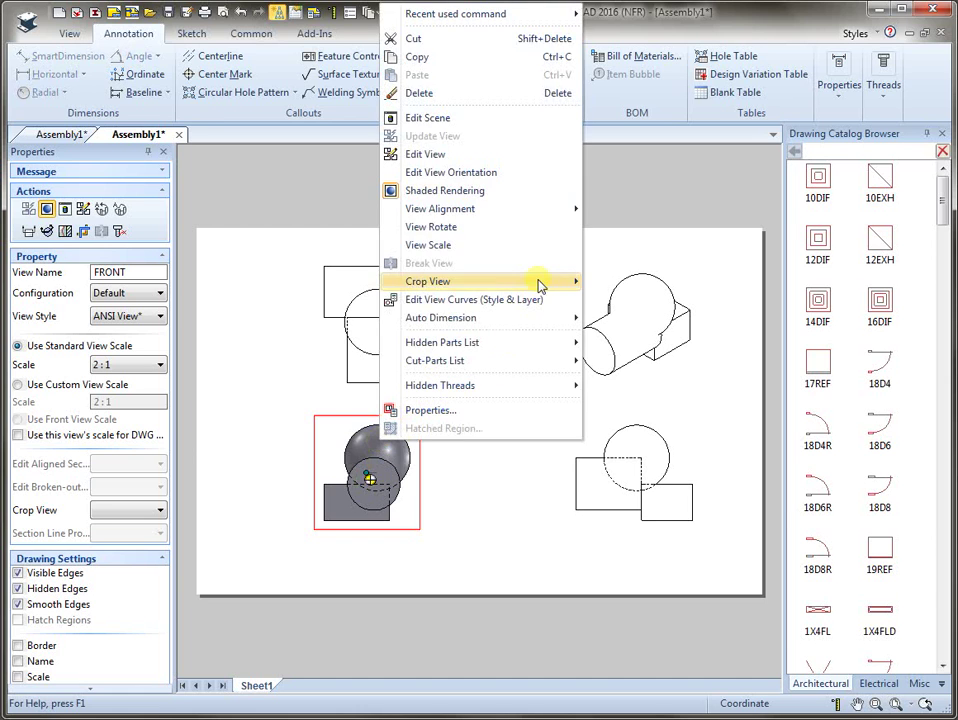
pyautogui.click(445, 190)
pyautogui.click(455, 366)
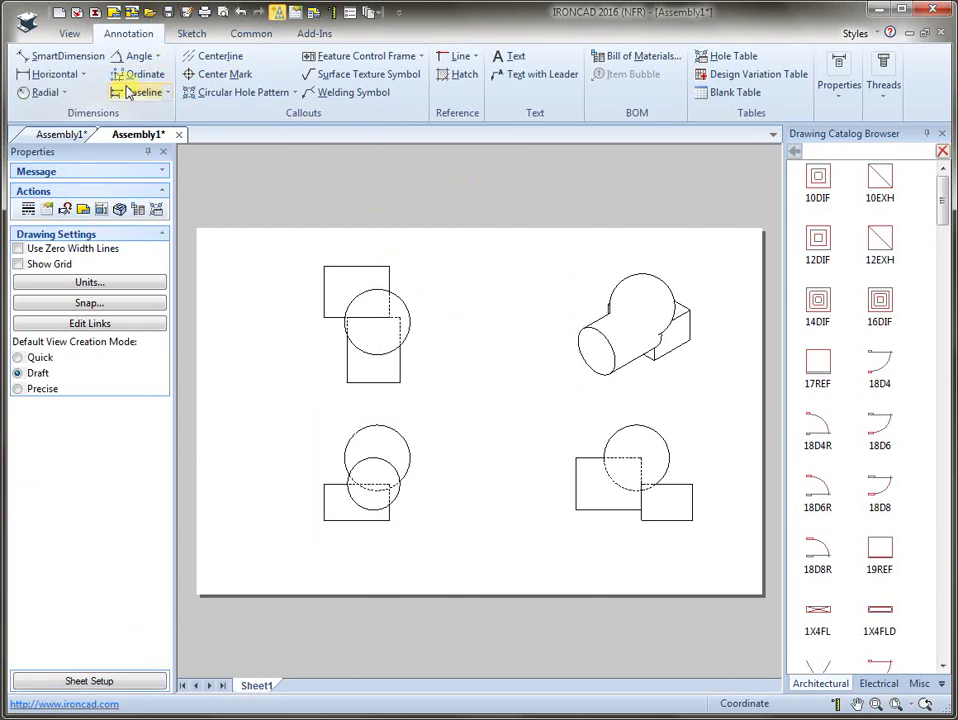
# Back in the 3D scene, drop a sphere over the centre-of-gravity marker
pyautogui.click(70, 134)
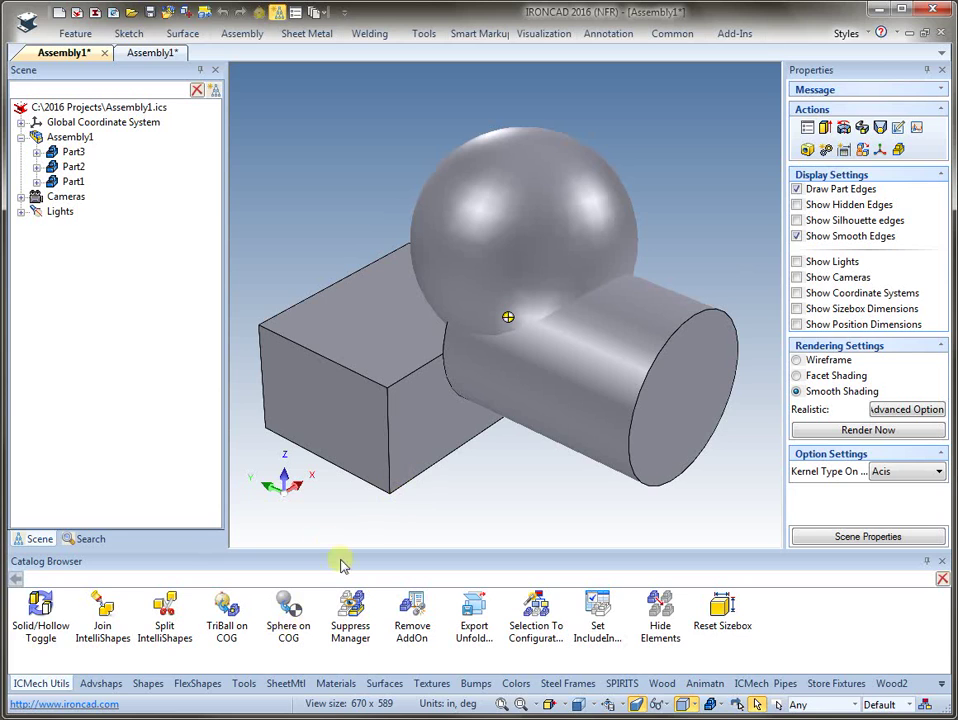
pyautogui.moveTo(288, 606); pyautogui.dragTo(374, 214)
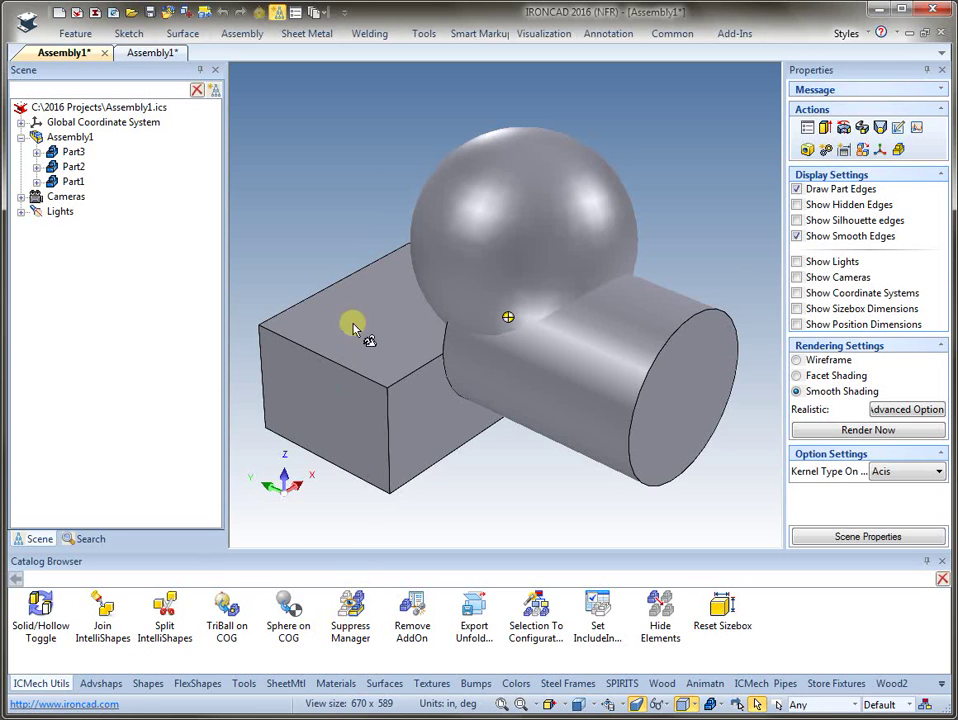
pyautogui.moveTo(510, 320)
pyautogui.mouseDown()
pyautogui.moveTo(524, 315)
pyautogui.moveTo(508, 318)
pyautogui.mouseUp()
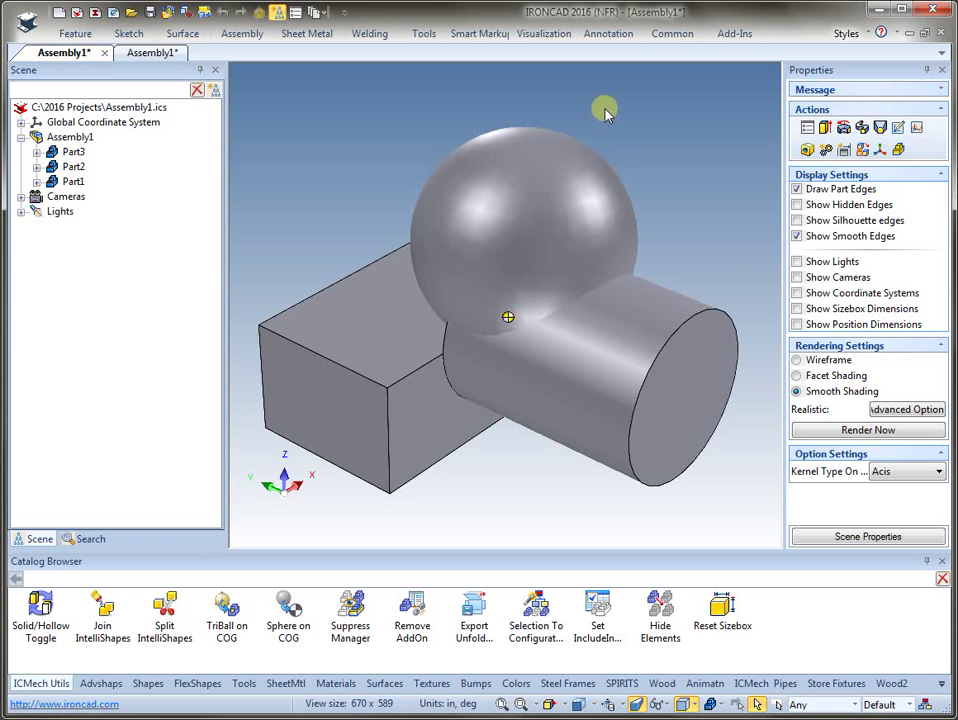
# Set the length units to millimeters and select the whole assembly
pyautogui.click(660, 40)
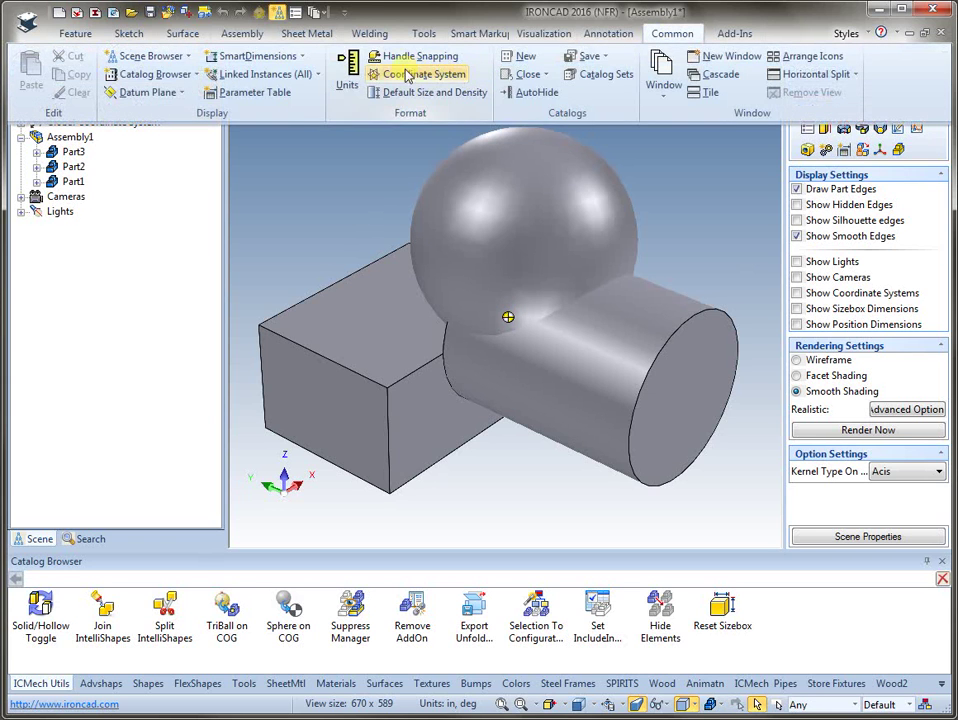
pyautogui.click(340, 64)
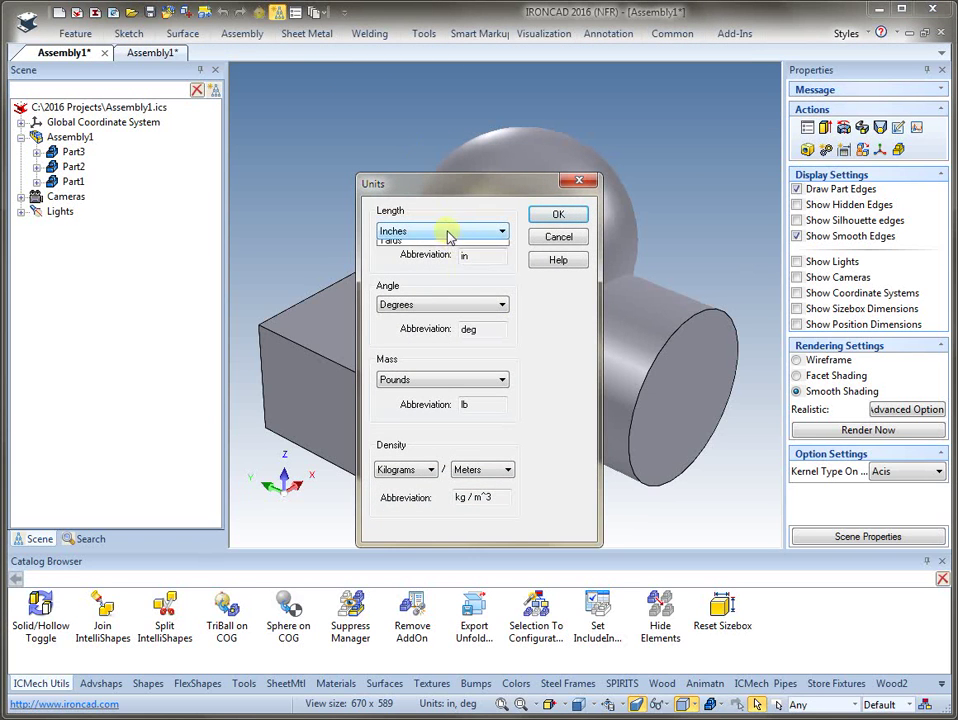
pyautogui.click(448, 233)
pyautogui.click(395, 346)
pyautogui.click(561, 219)
pyautogui.click(336, 328)
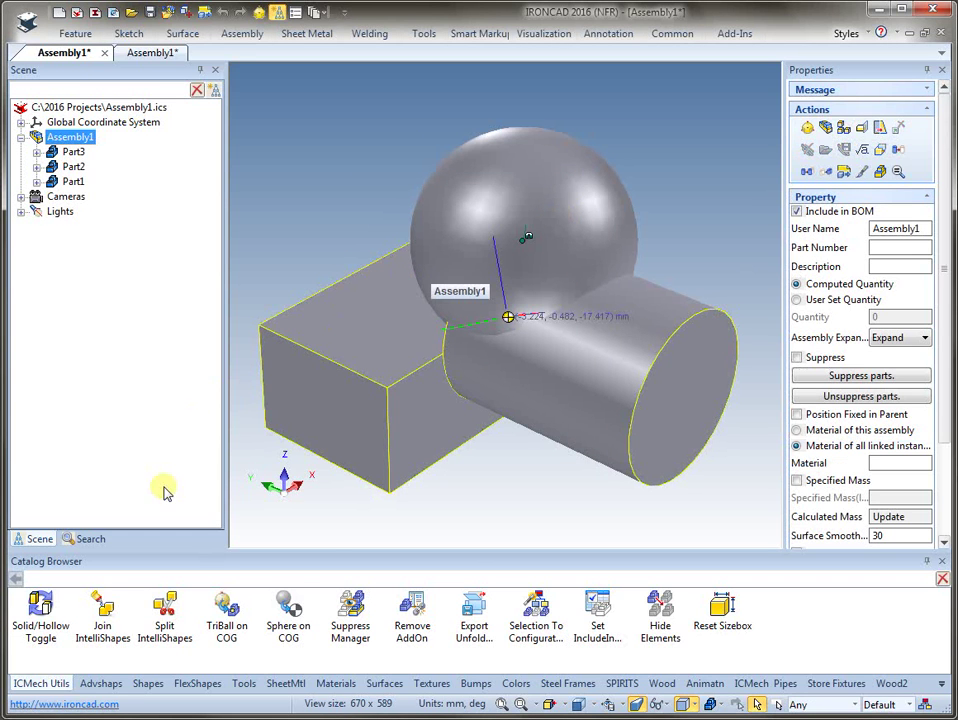
# Drop a Sphere on COG into the scene and hide everything except the CenterOfGravity part
pyautogui.moveTo(290, 605); pyautogui.dragTo(302, 216)
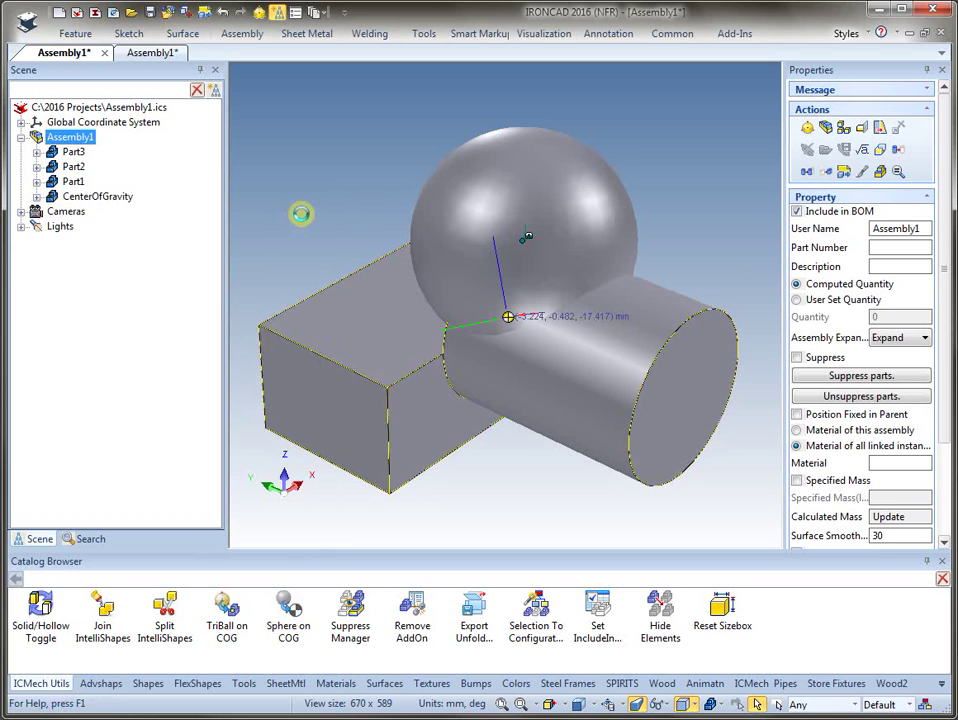
pyautogui.click(88, 197)
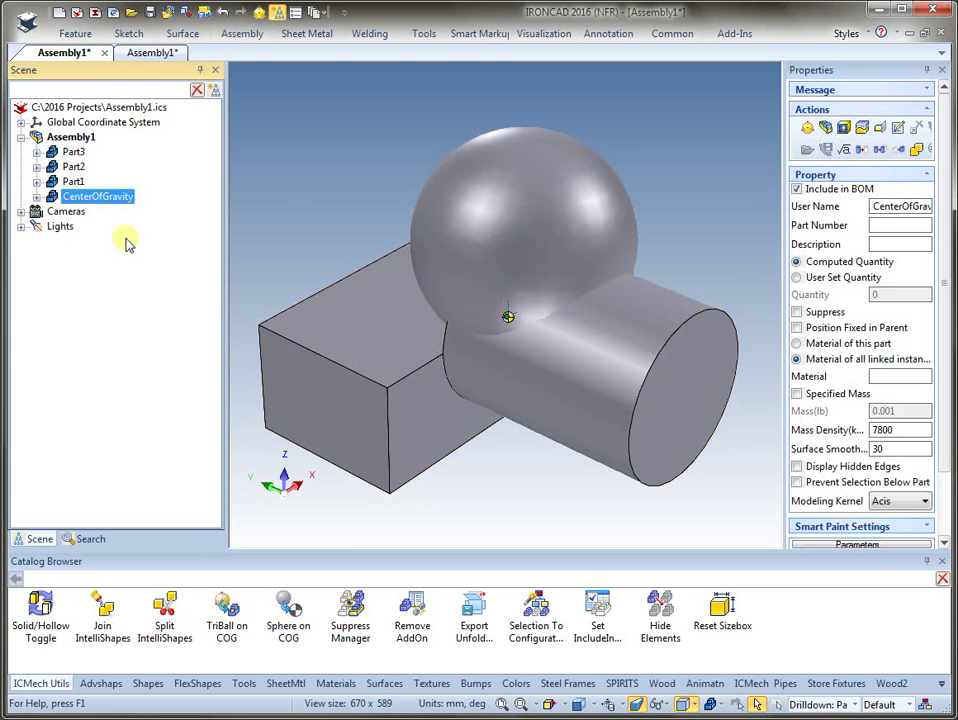
pyautogui.rightClick(90, 202)
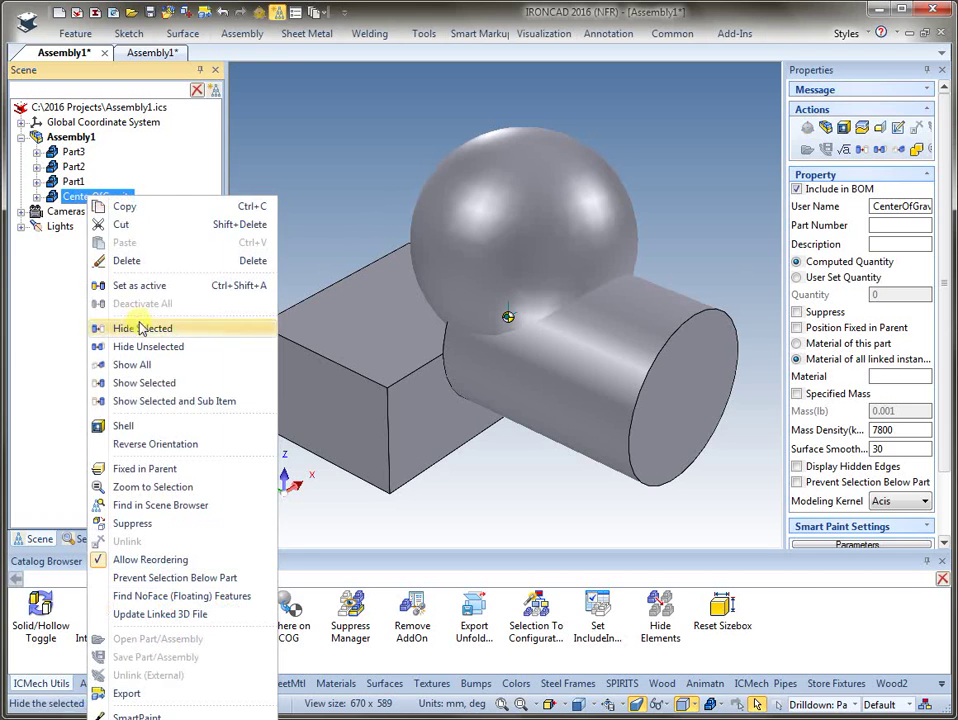
pyautogui.click(150, 350)
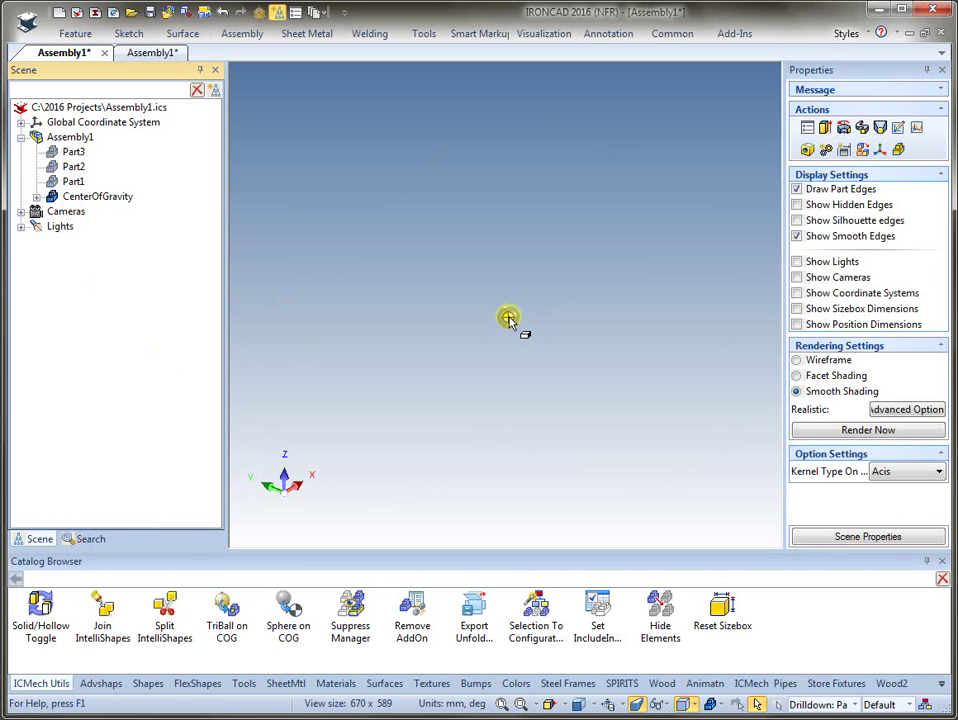
# Show all hidden parts so the box, sphere and cylinder reappear
pyautogui.click(96, 200)
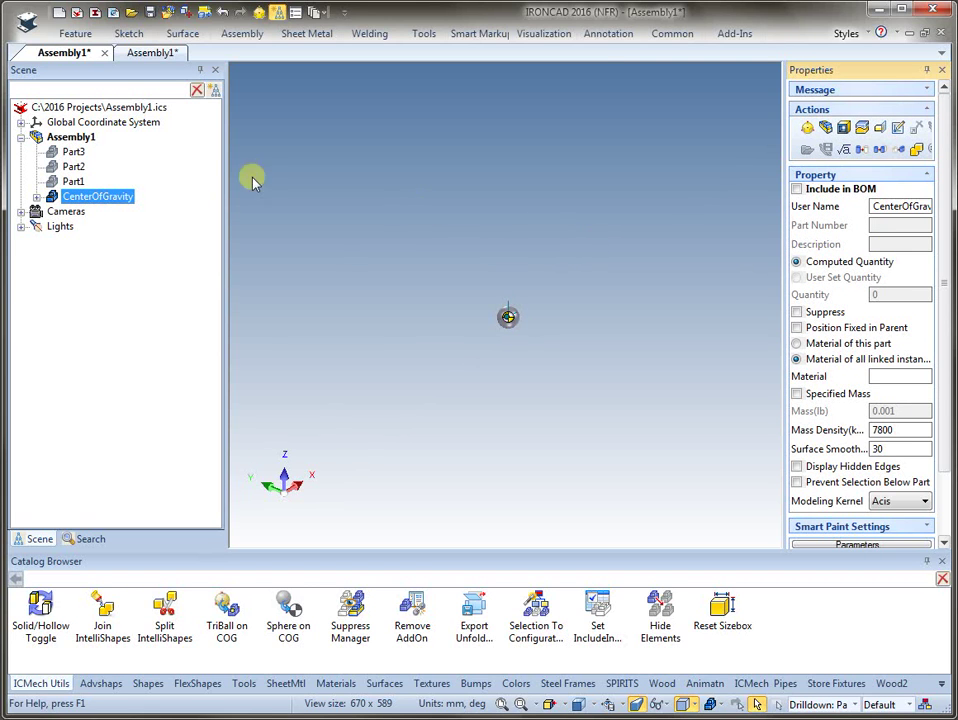
pyautogui.click(245, 125)
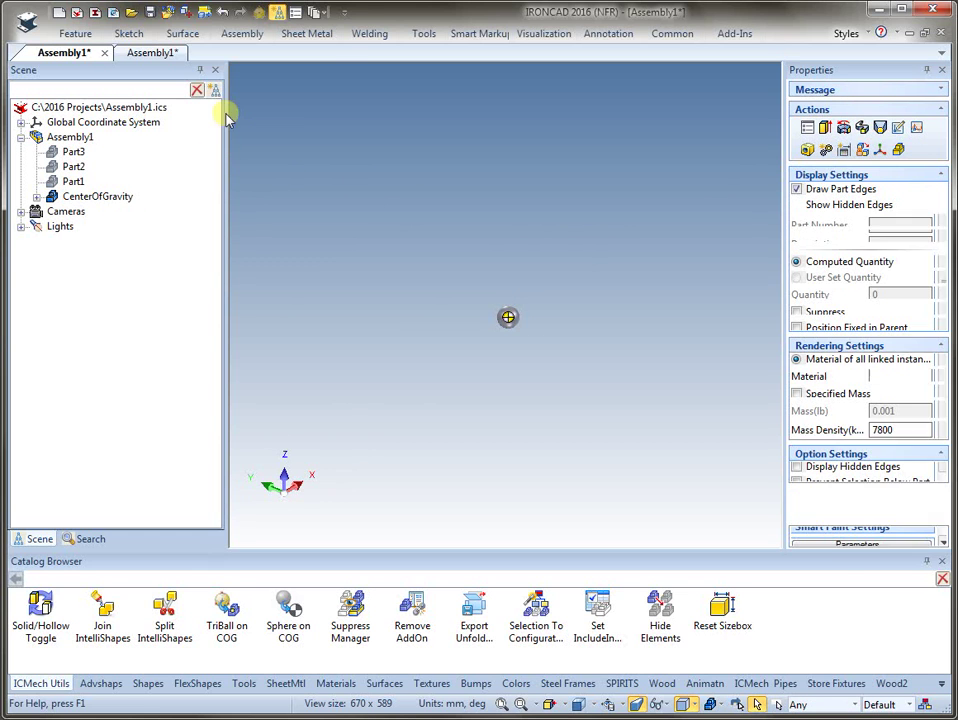
pyautogui.rightClick(332, 147)
pyautogui.click(391, 276)
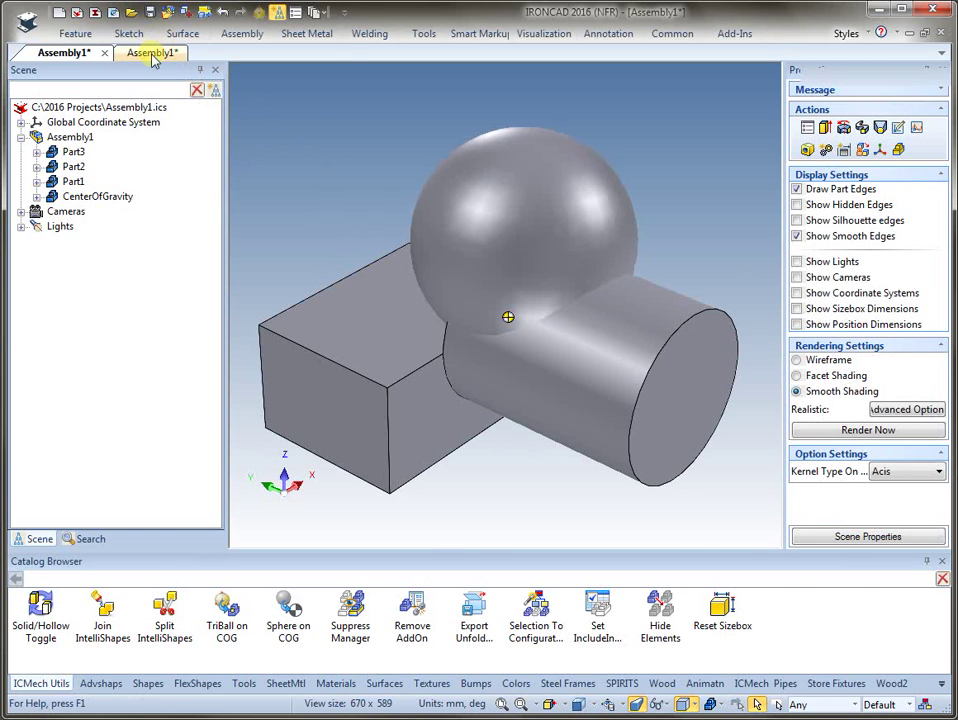
# Switch to the drawing sheet, accept the view update, and zoom in on the lower-left front view
pyautogui.click(152, 53)
pyautogui.press('Return')
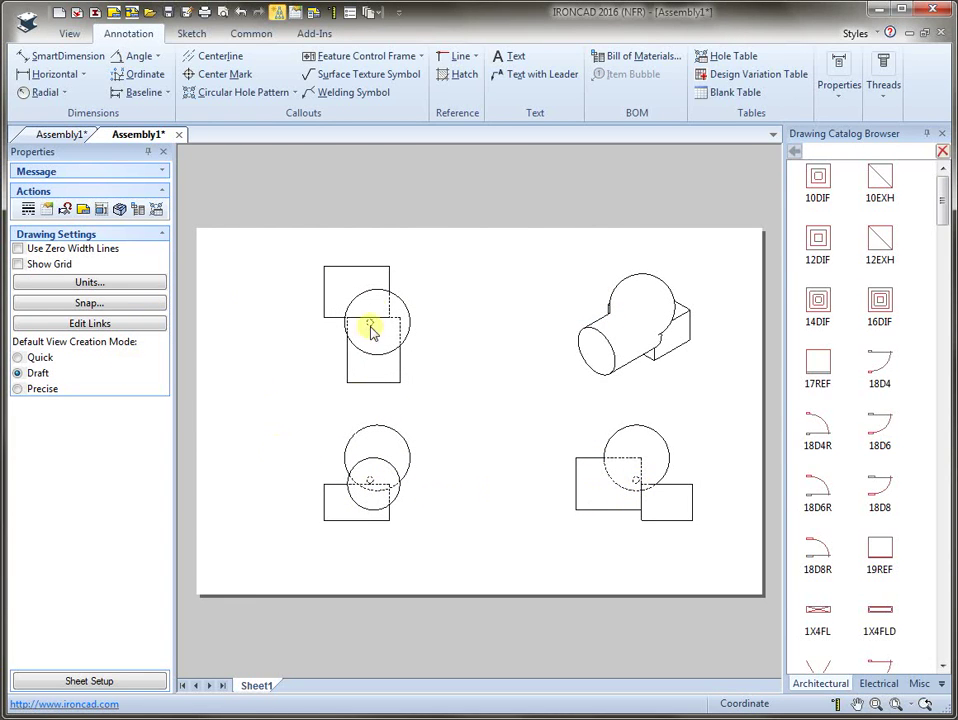
pyautogui.scroll(3, 356, 474)
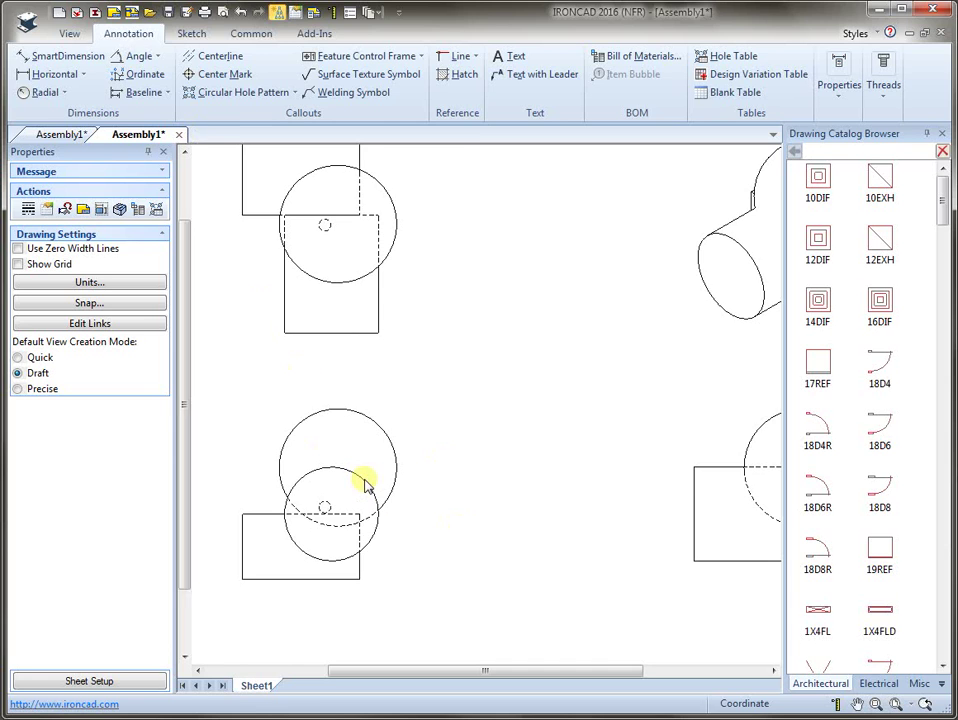
pyautogui.moveTo(325, 481)
pyautogui.mouseDown(button='middle')
pyautogui.moveTo(393, 393)
pyautogui.moveTo(494, 344)
pyautogui.mouseUp(button='middle')
pyautogui.scroll(1, 494, 344)
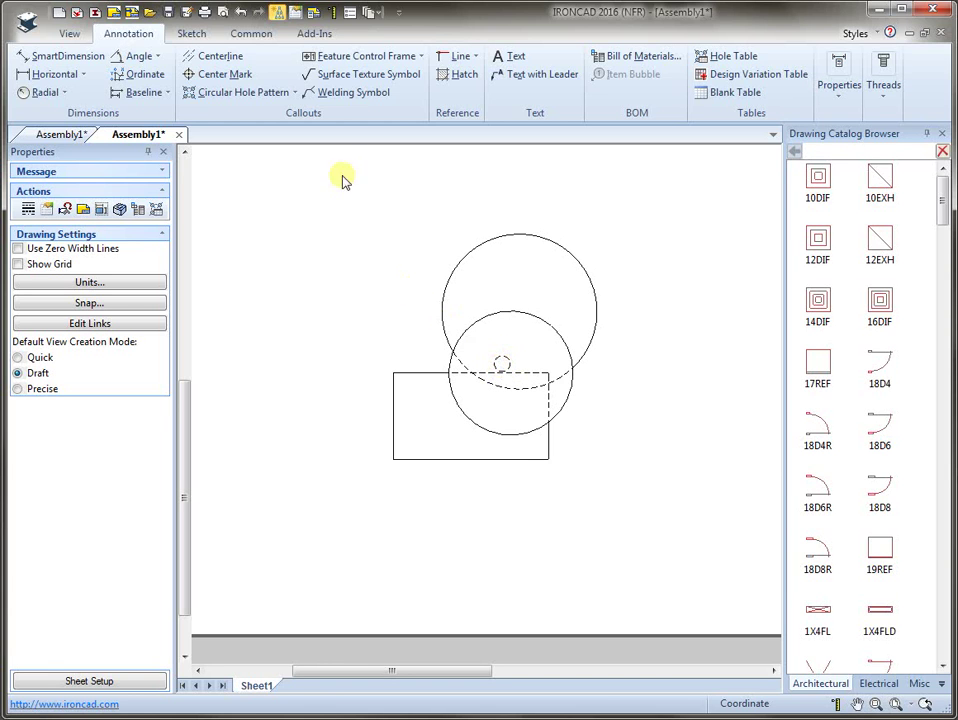
# Hide the cylinder and large sphere in the front view using Hidden Parts List > Hide Part
pyautogui.rightClick(519, 333)
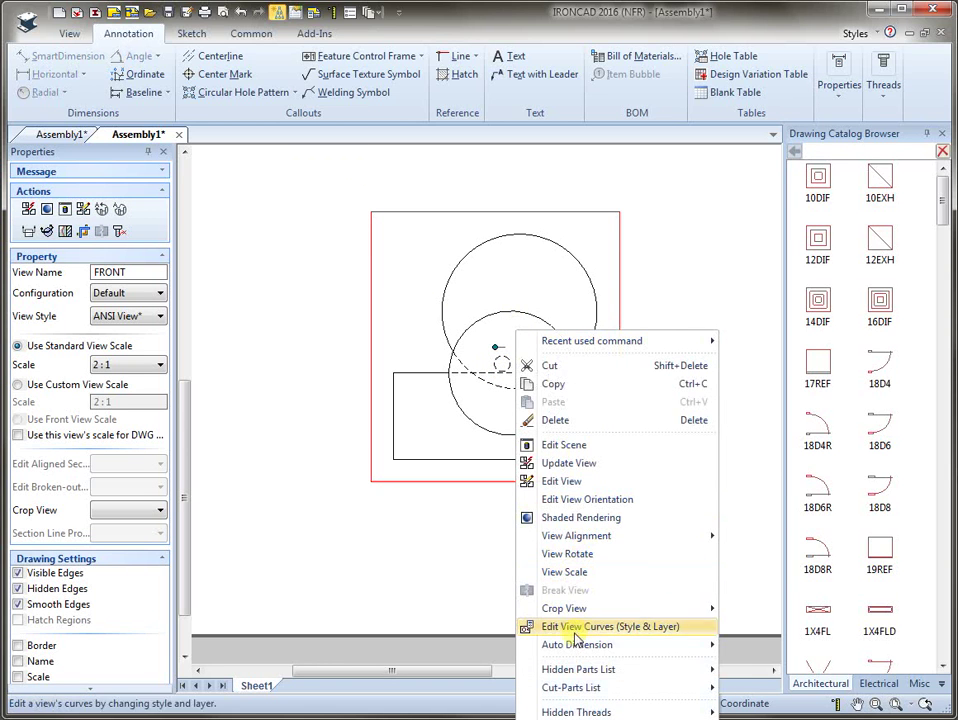
pyautogui.moveTo(605, 670)
pyautogui.click(759, 673)
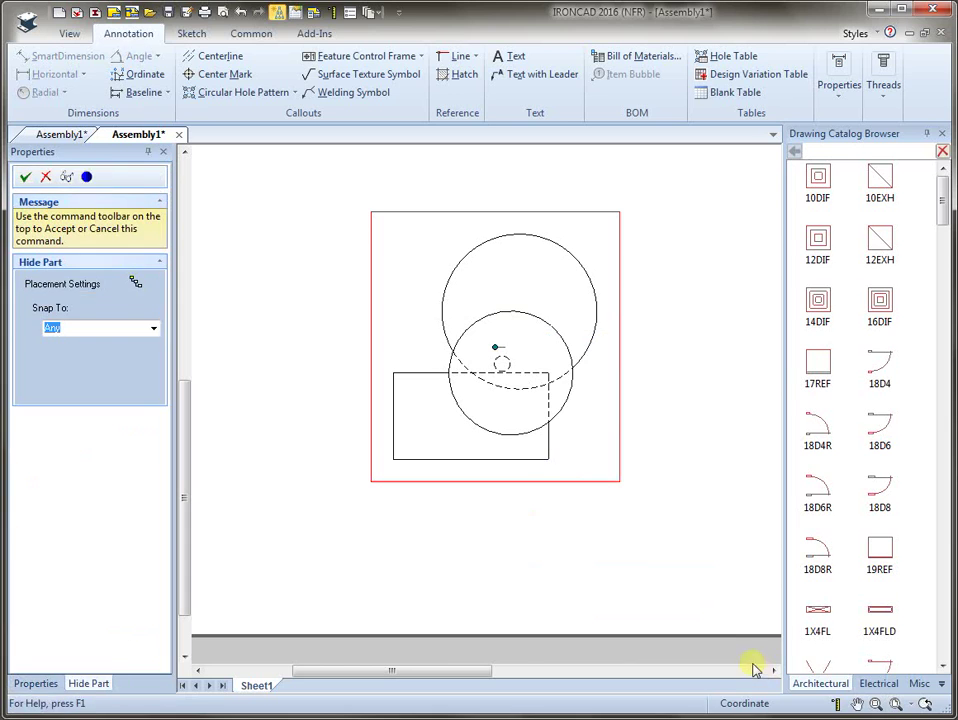
pyautogui.click(542, 322)
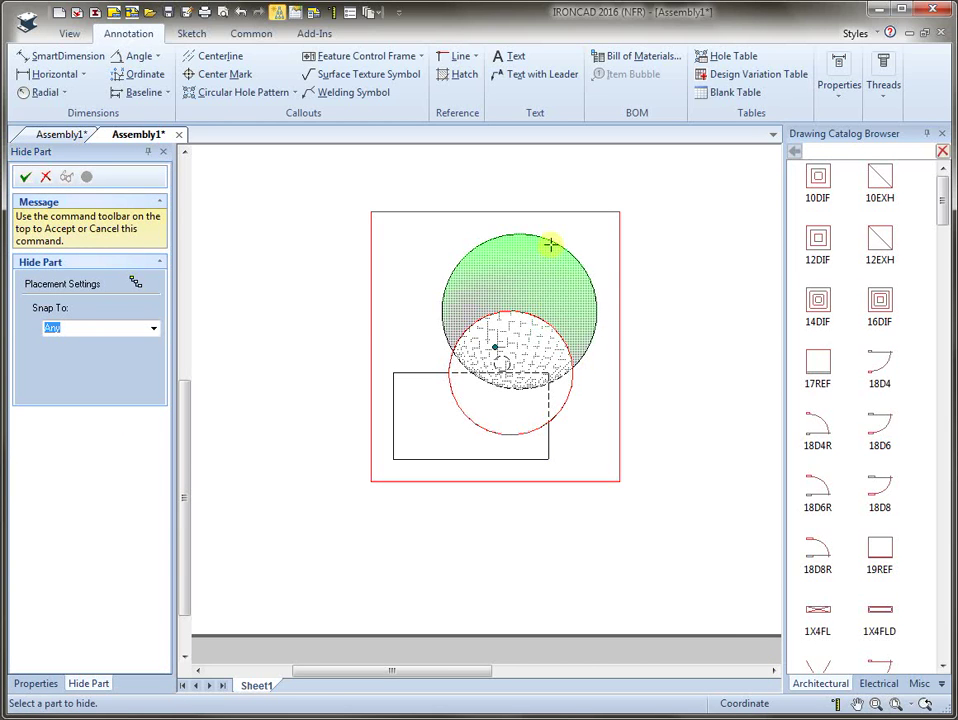
pyautogui.click(551, 244)
pyautogui.click(25, 176)
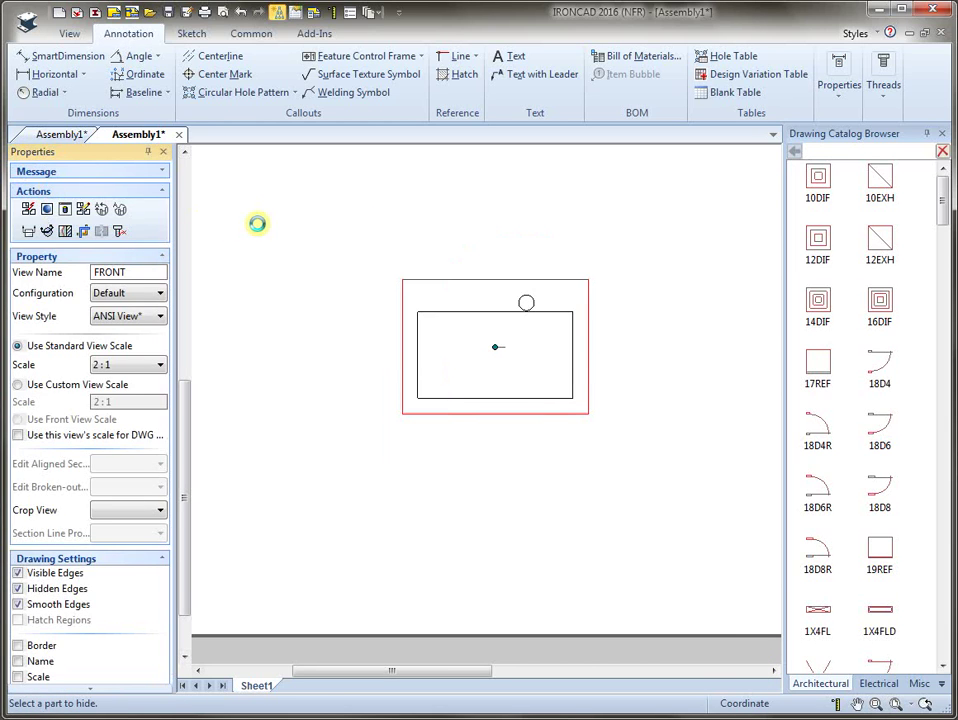
# Dimension 1.380 from the box's bottom-left corner to the small COG circle, placed above the box
pyautogui.click(58, 56)
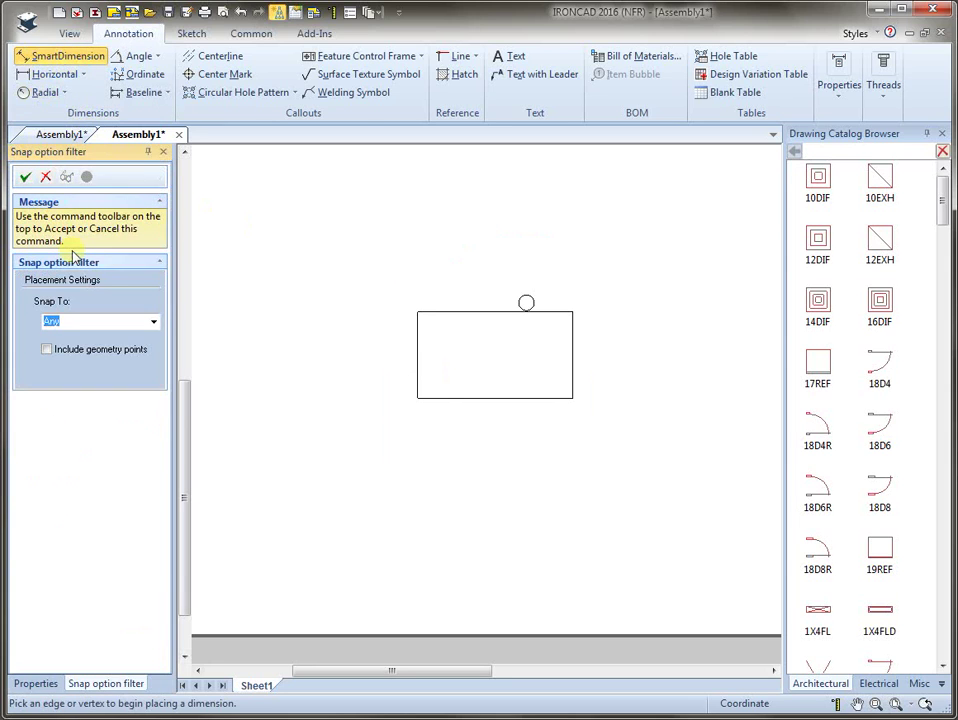
pyautogui.click(418, 397)
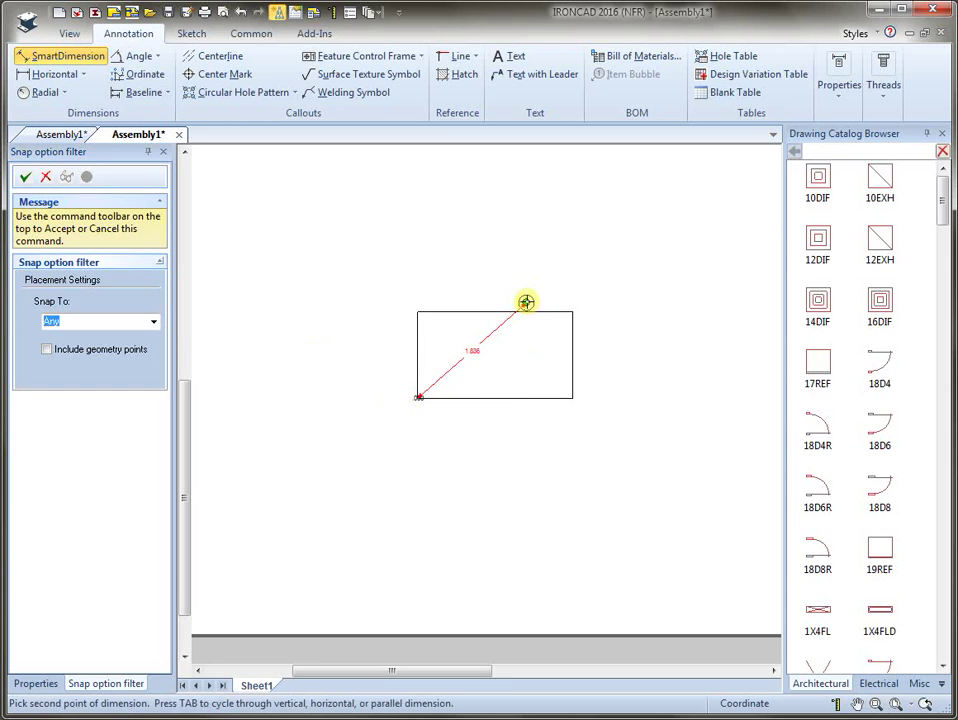
pyautogui.click(526, 302)
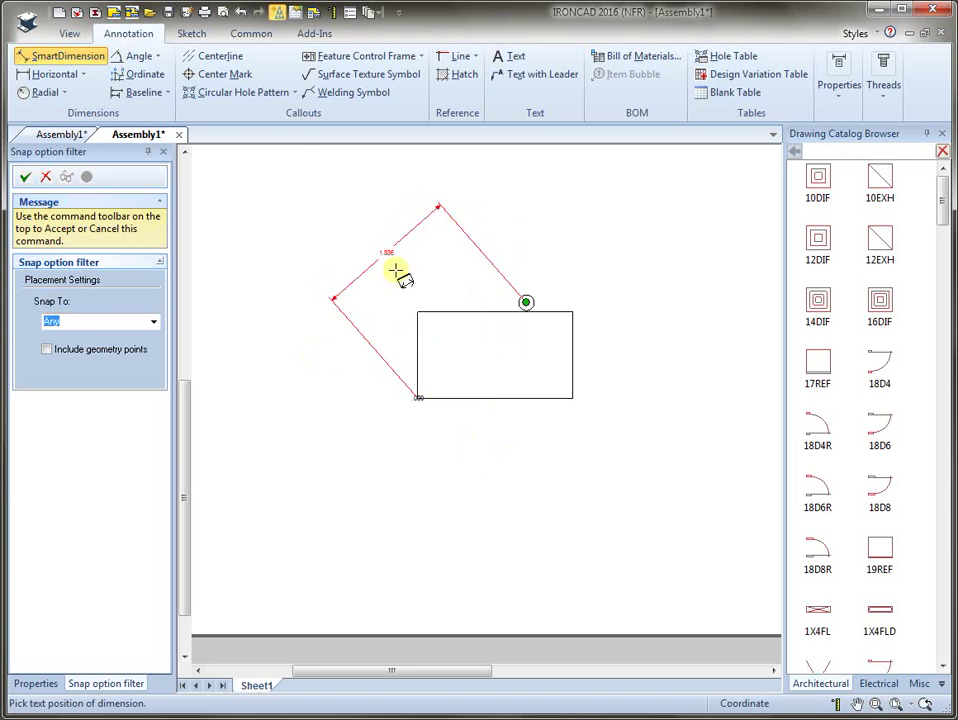
pyautogui.click(472, 208)
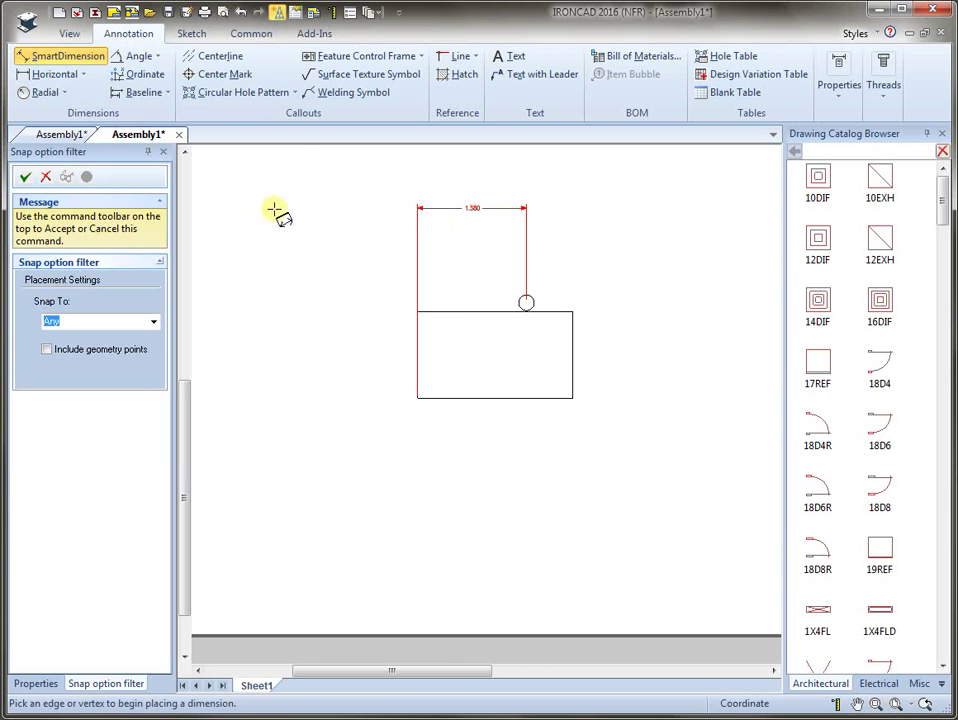
pyautogui.click(25, 176)
# Restore the hidden sphere and cylinder in the front view with Hidden Parts List > Display All
pyautogui.rightClick(472, 277)
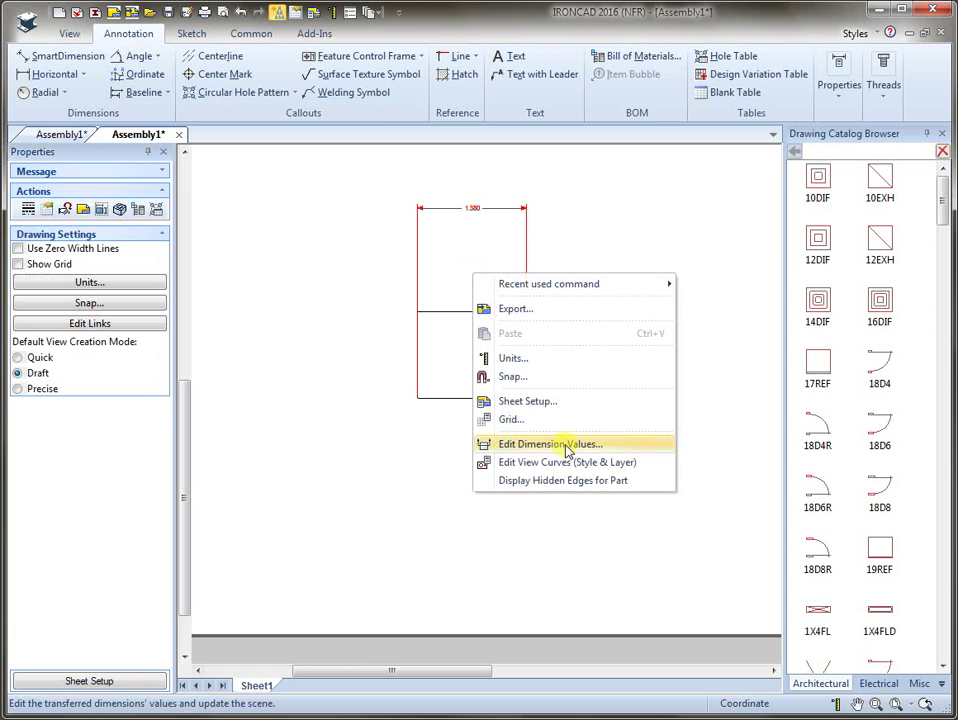
pyautogui.click(565, 481)
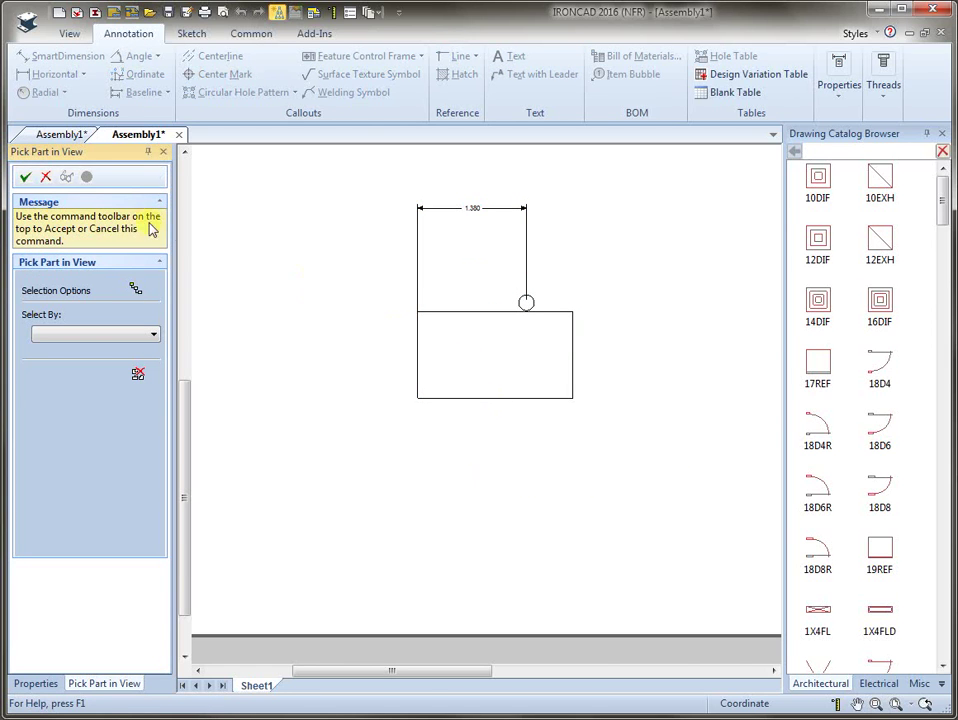
pyautogui.click(47, 178)
pyautogui.click(494, 306)
pyautogui.rightClick(494, 305)
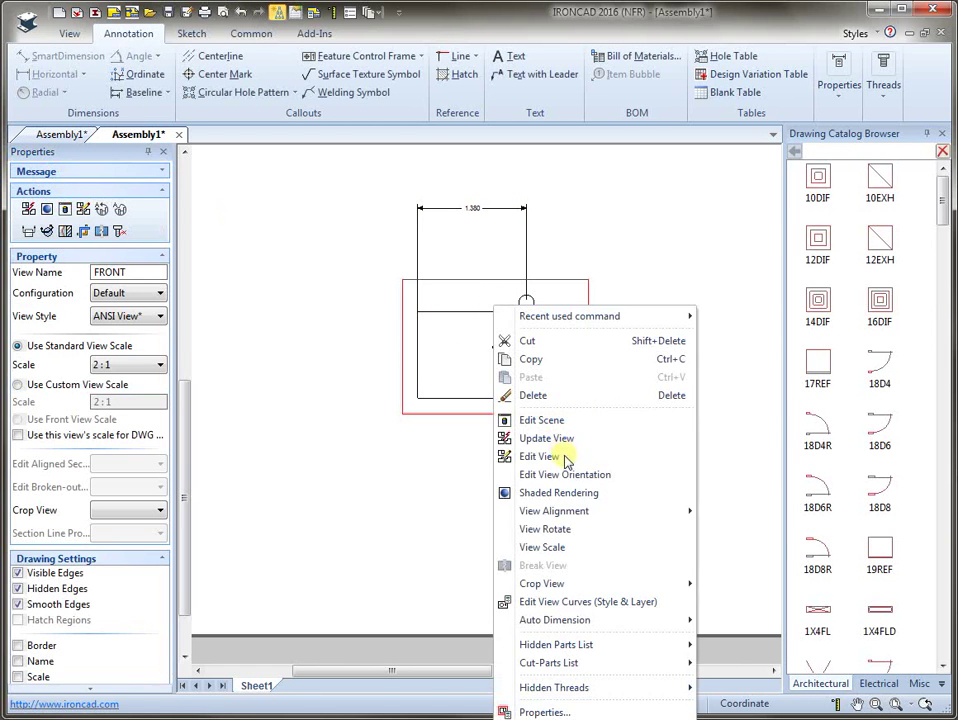
pyautogui.moveTo(680, 644)
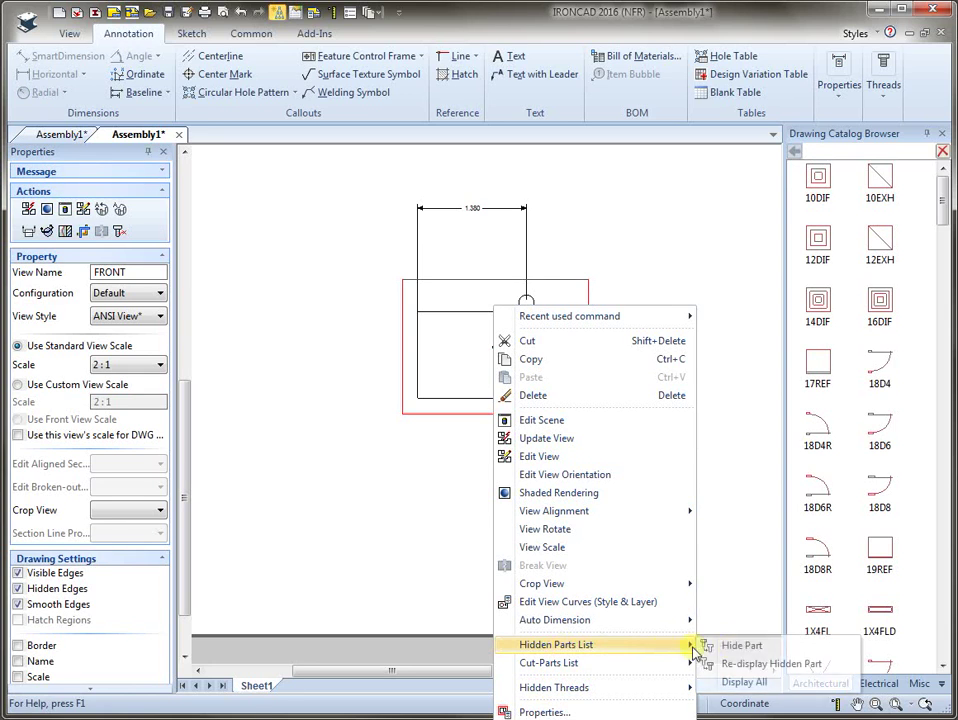
pyautogui.click(747, 683)
pyautogui.click(669, 348)
pyautogui.press('F6')
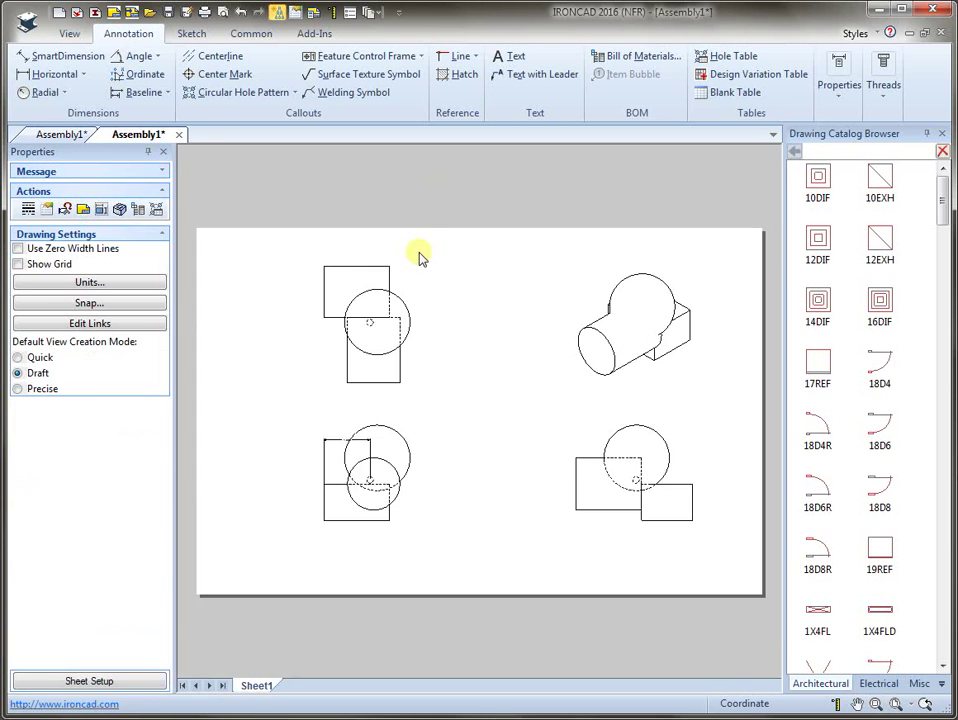